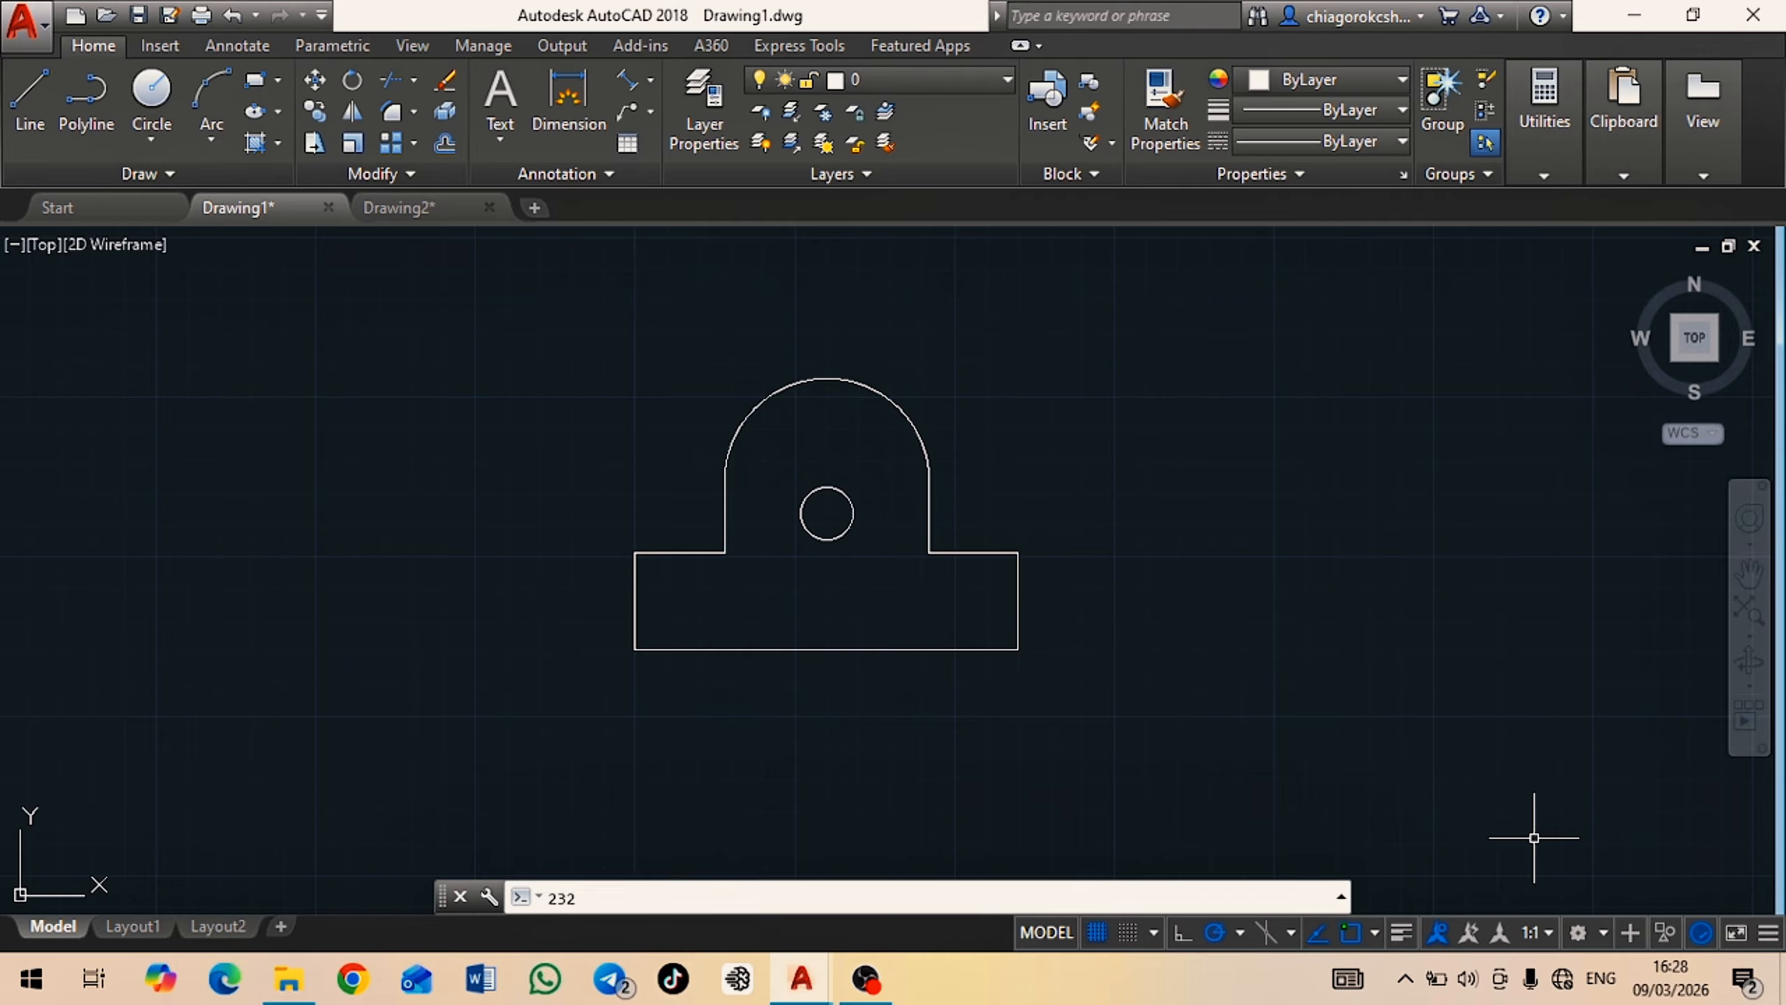
Scale the whole bracket outline with its hole by a factor of 0.5 about its lower-left corner.
middle_click_drag(1088, 592, 1101, 593)
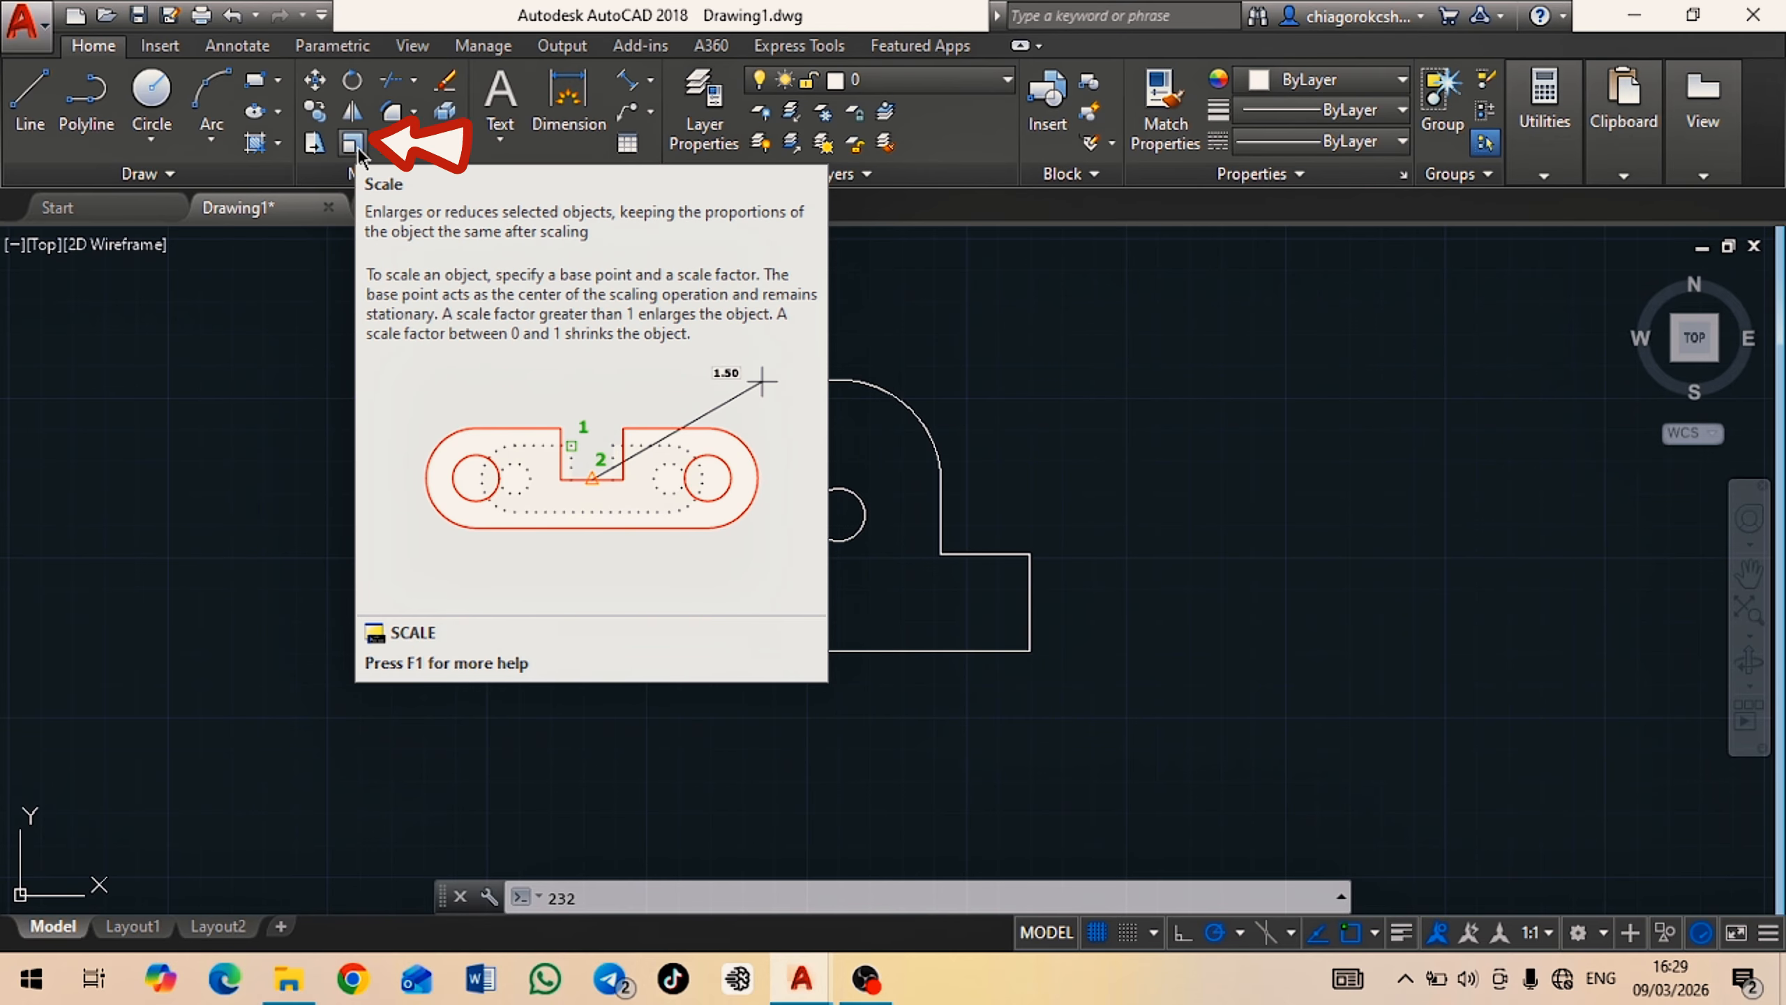
left_click(357, 144)
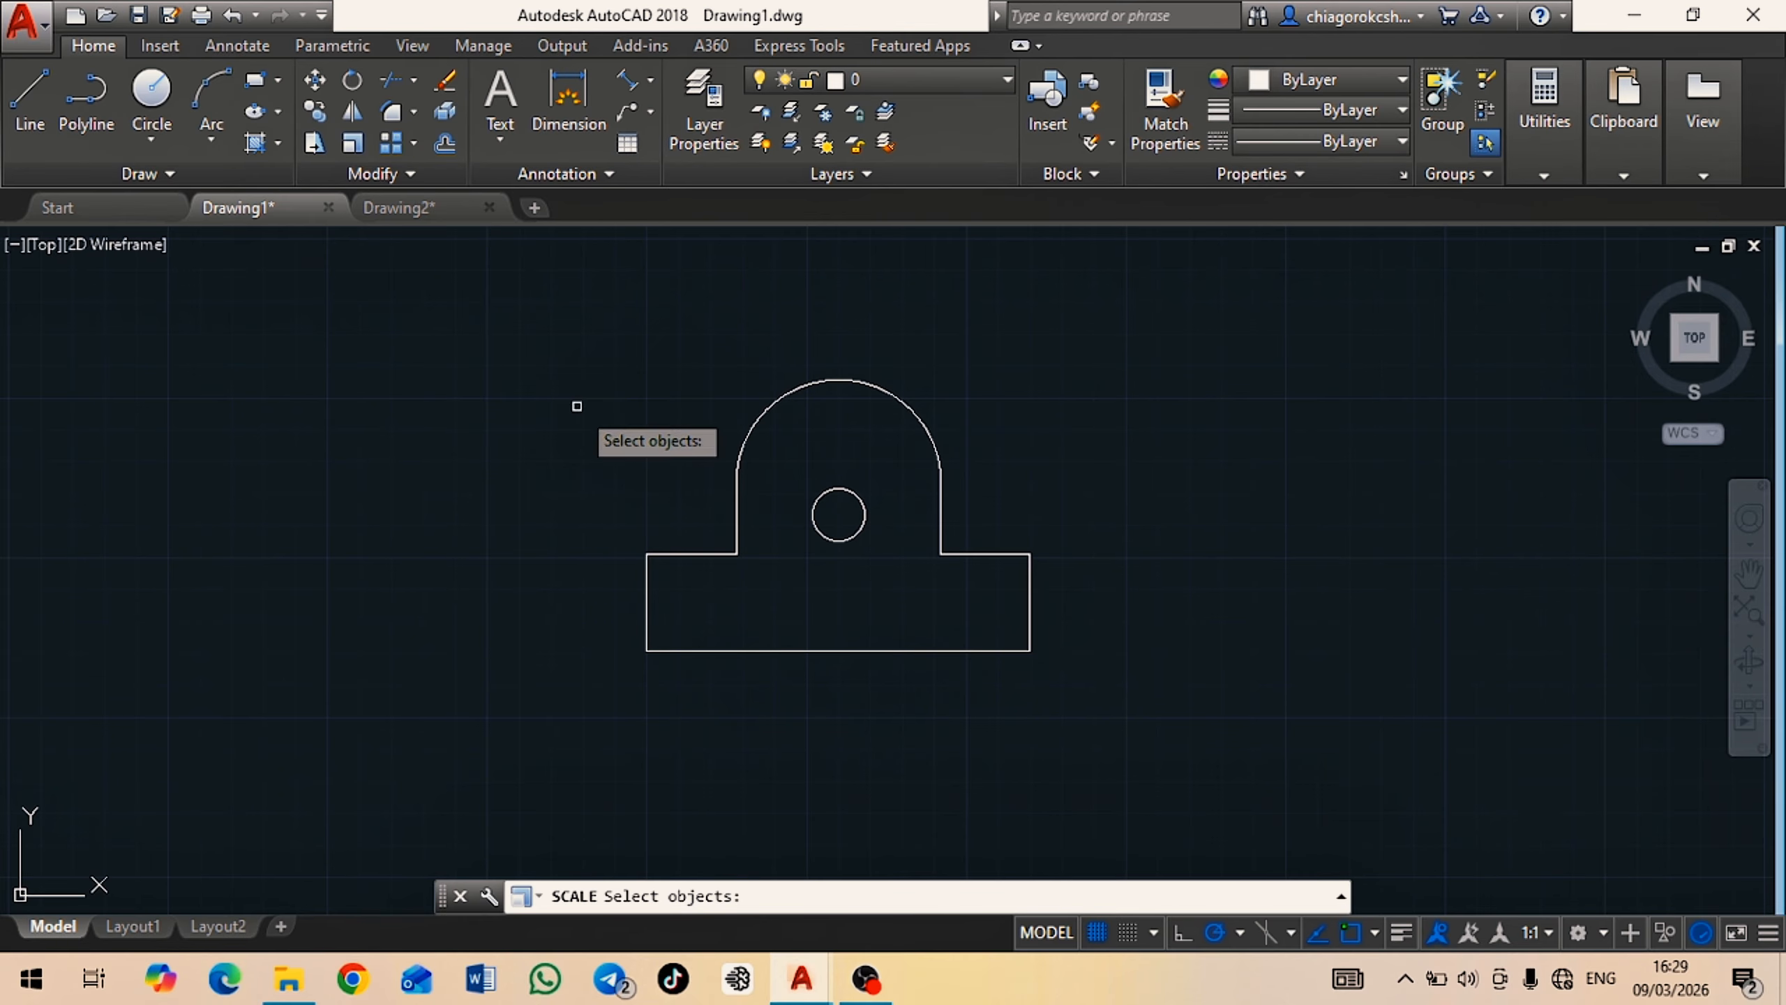
left_click(557, 322)
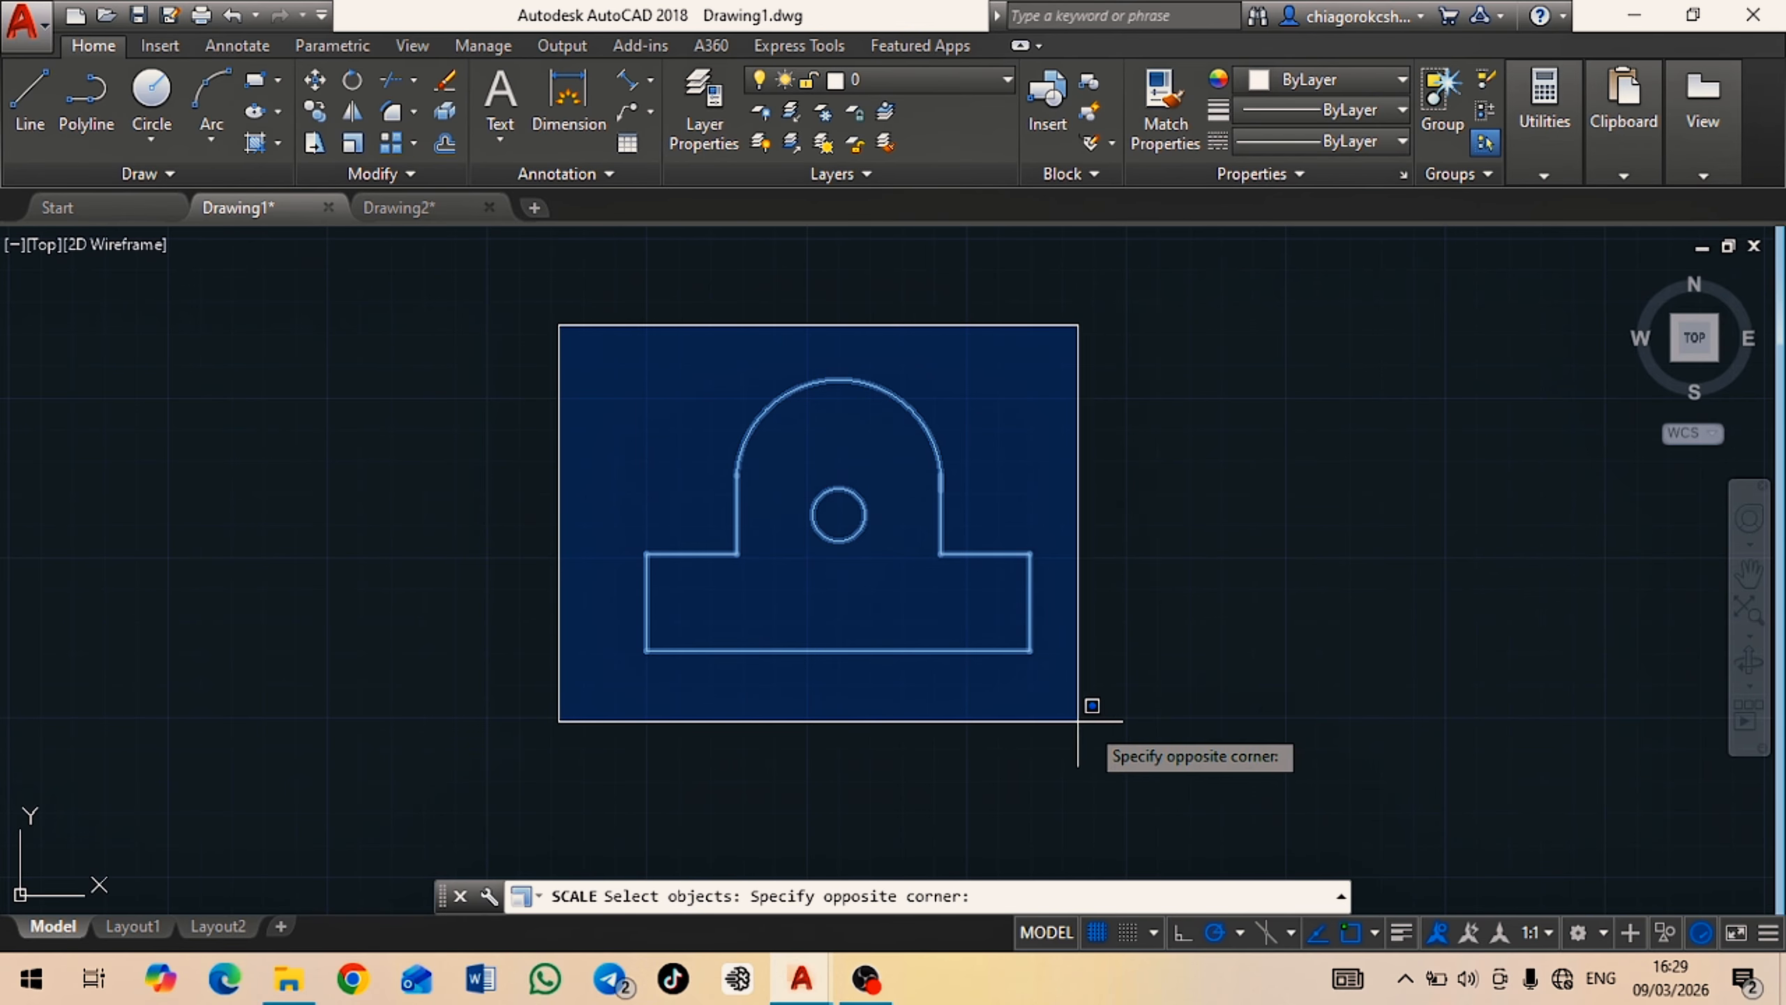
left_click(1082, 722)
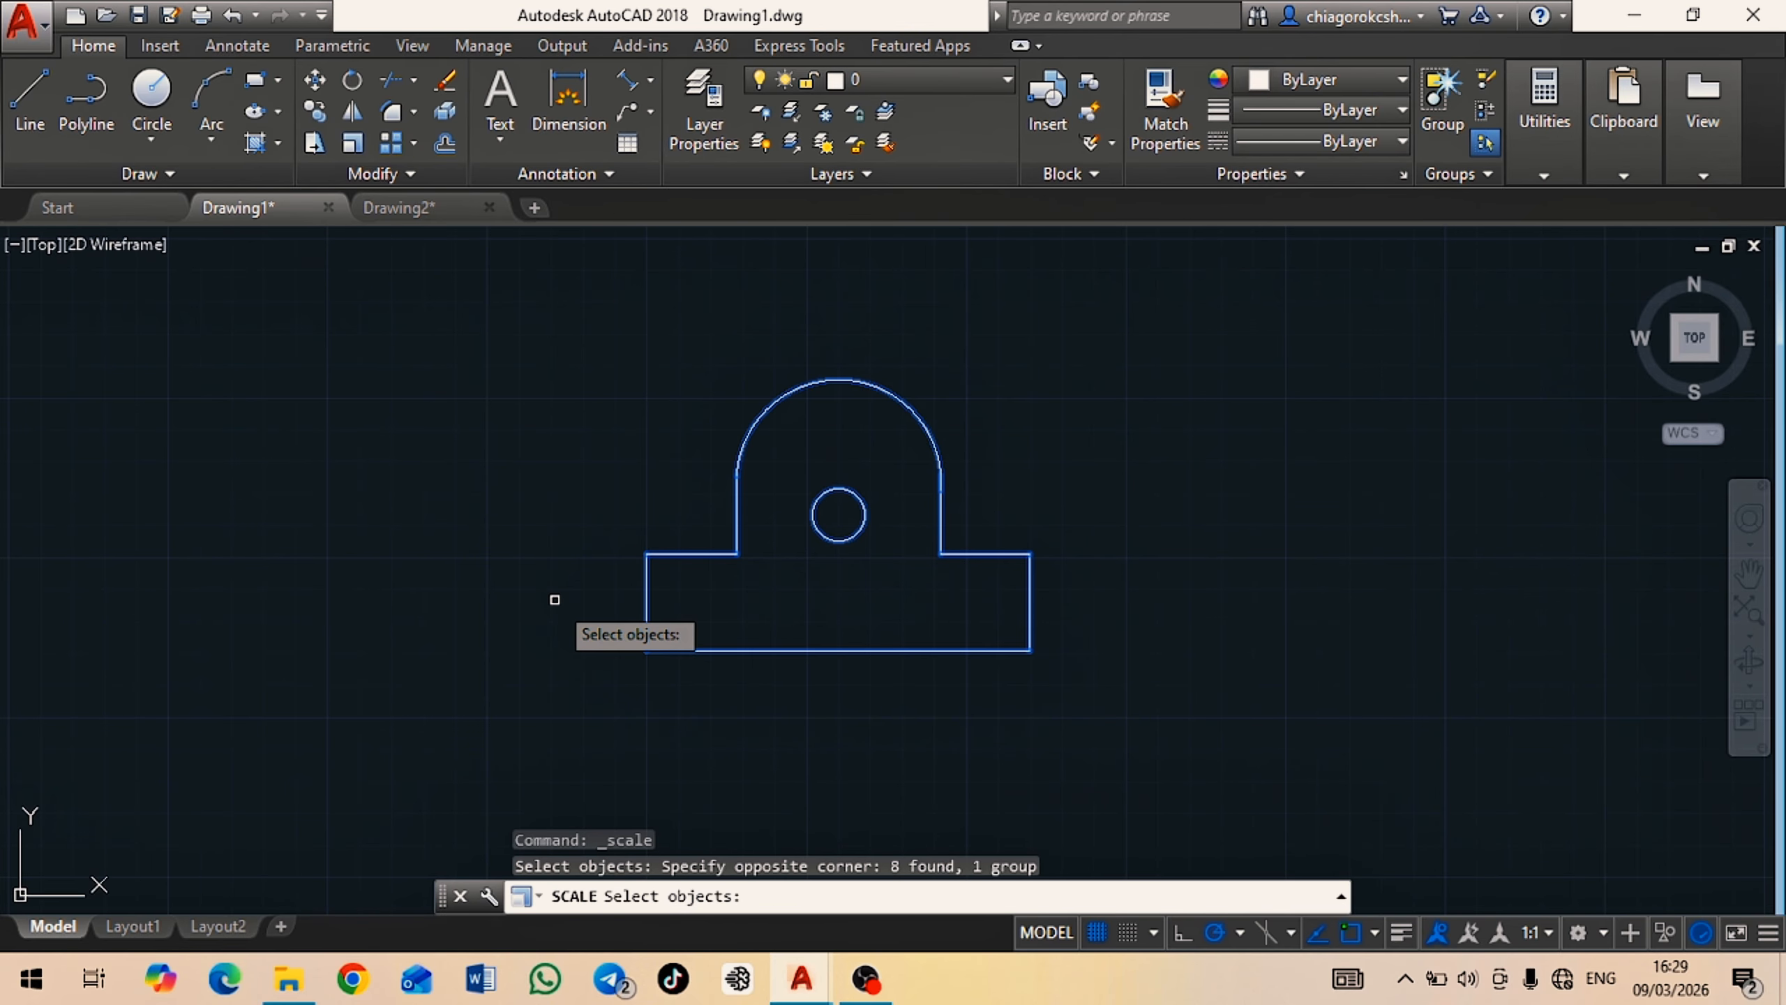
key("Return")
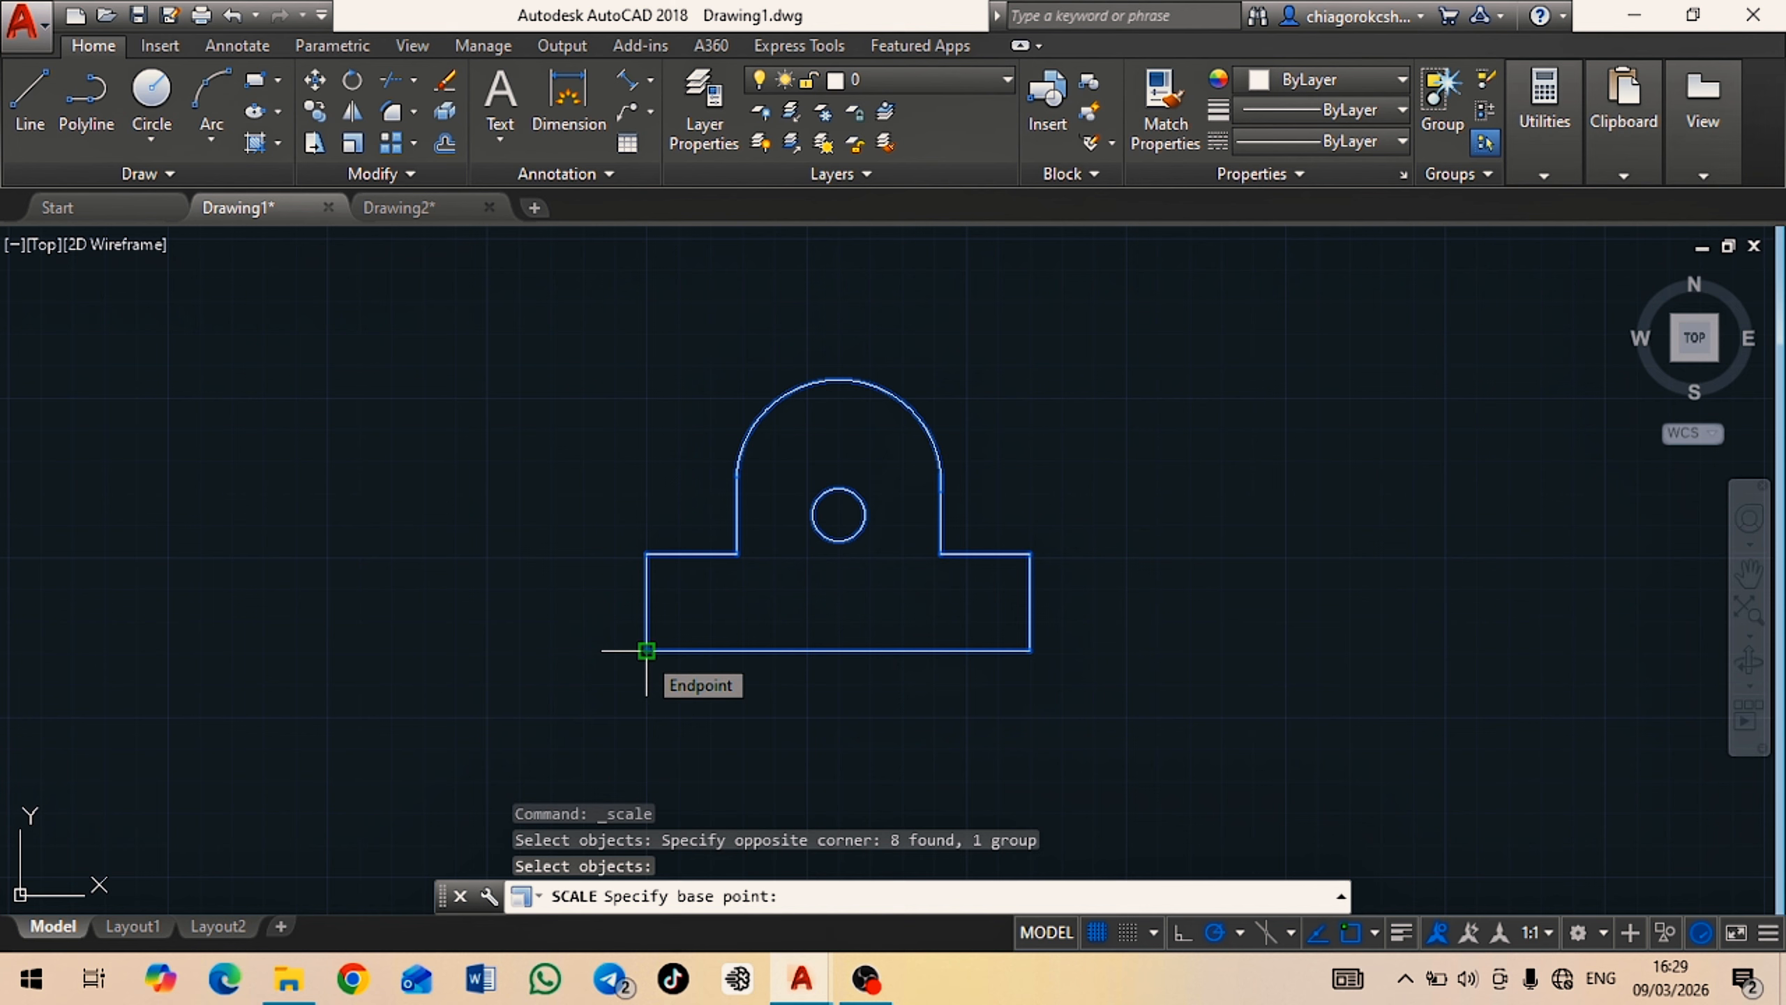
left_click(646, 651)
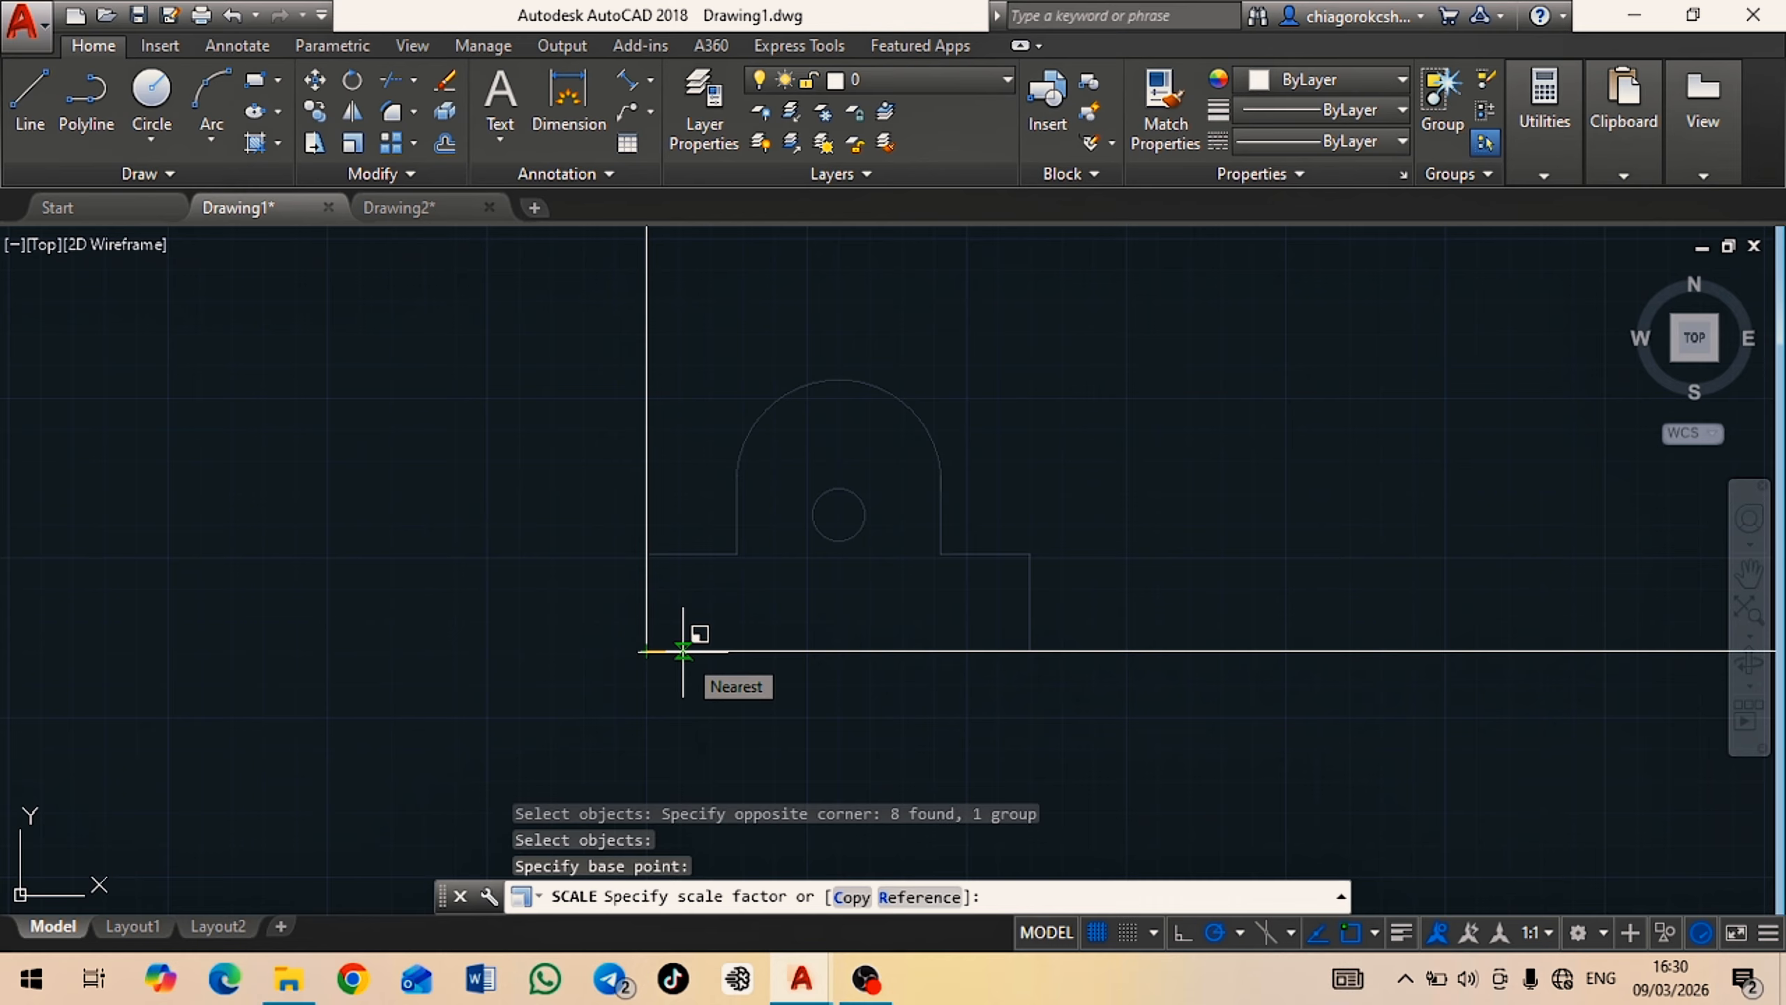
type("0.5")
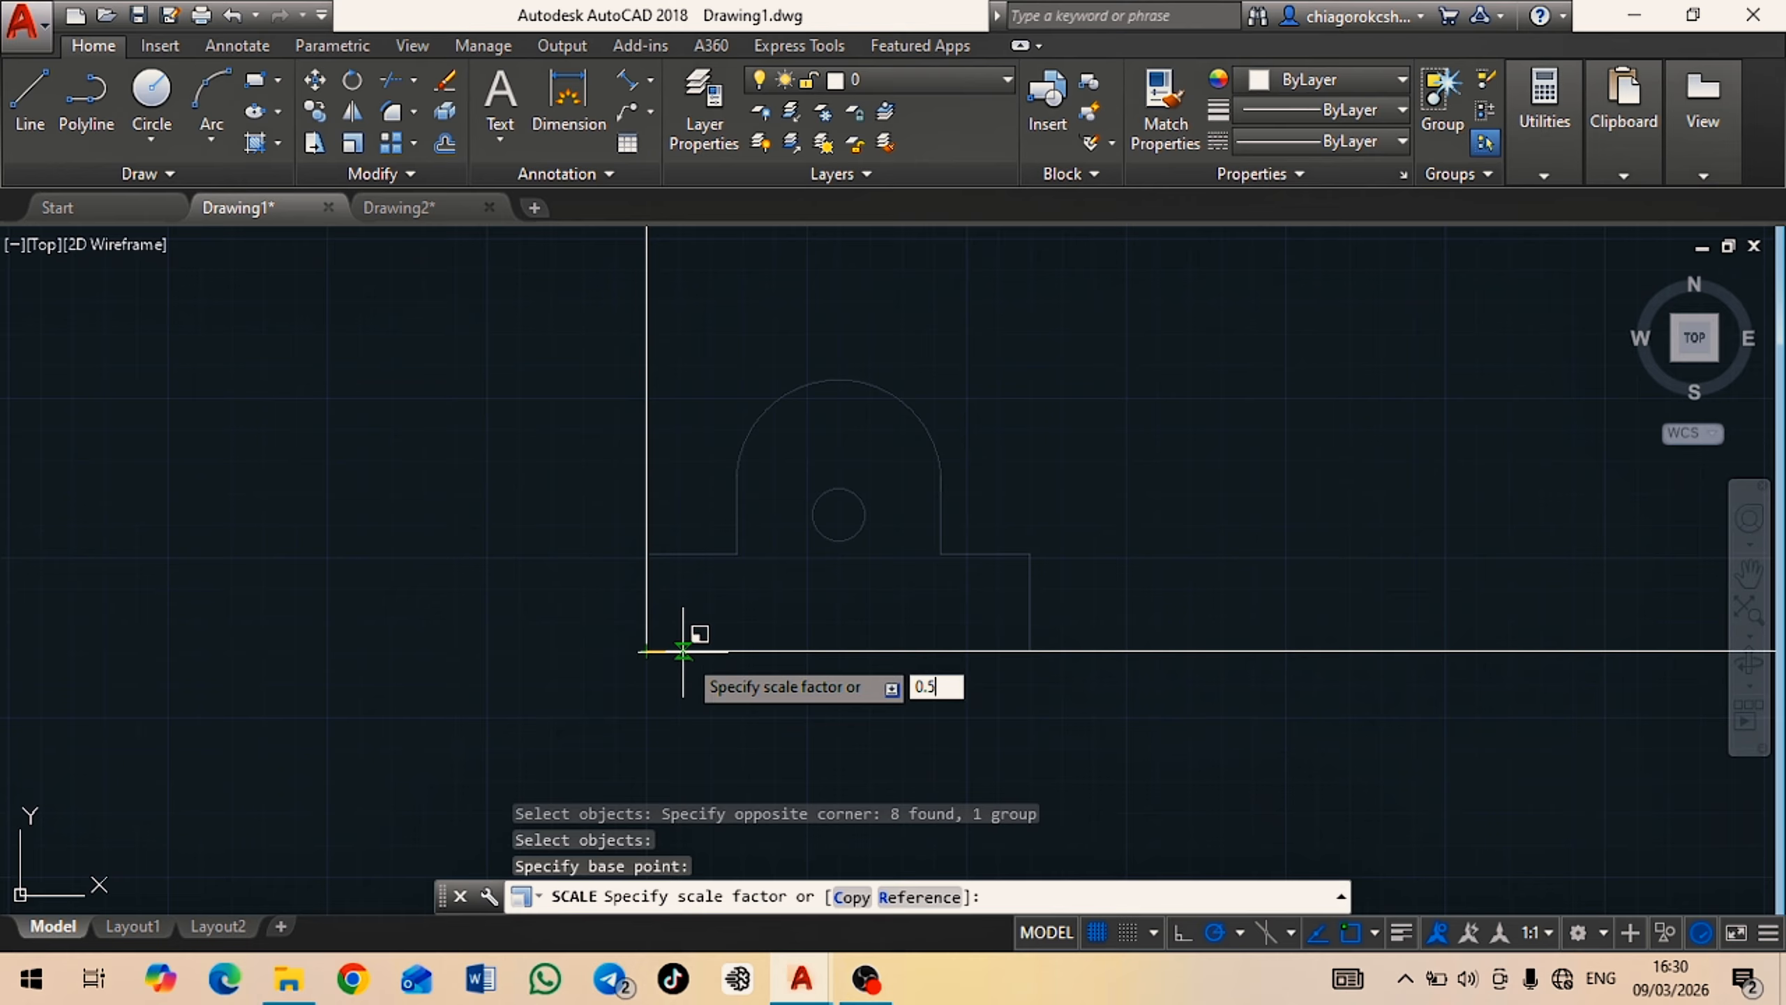
key("Return")
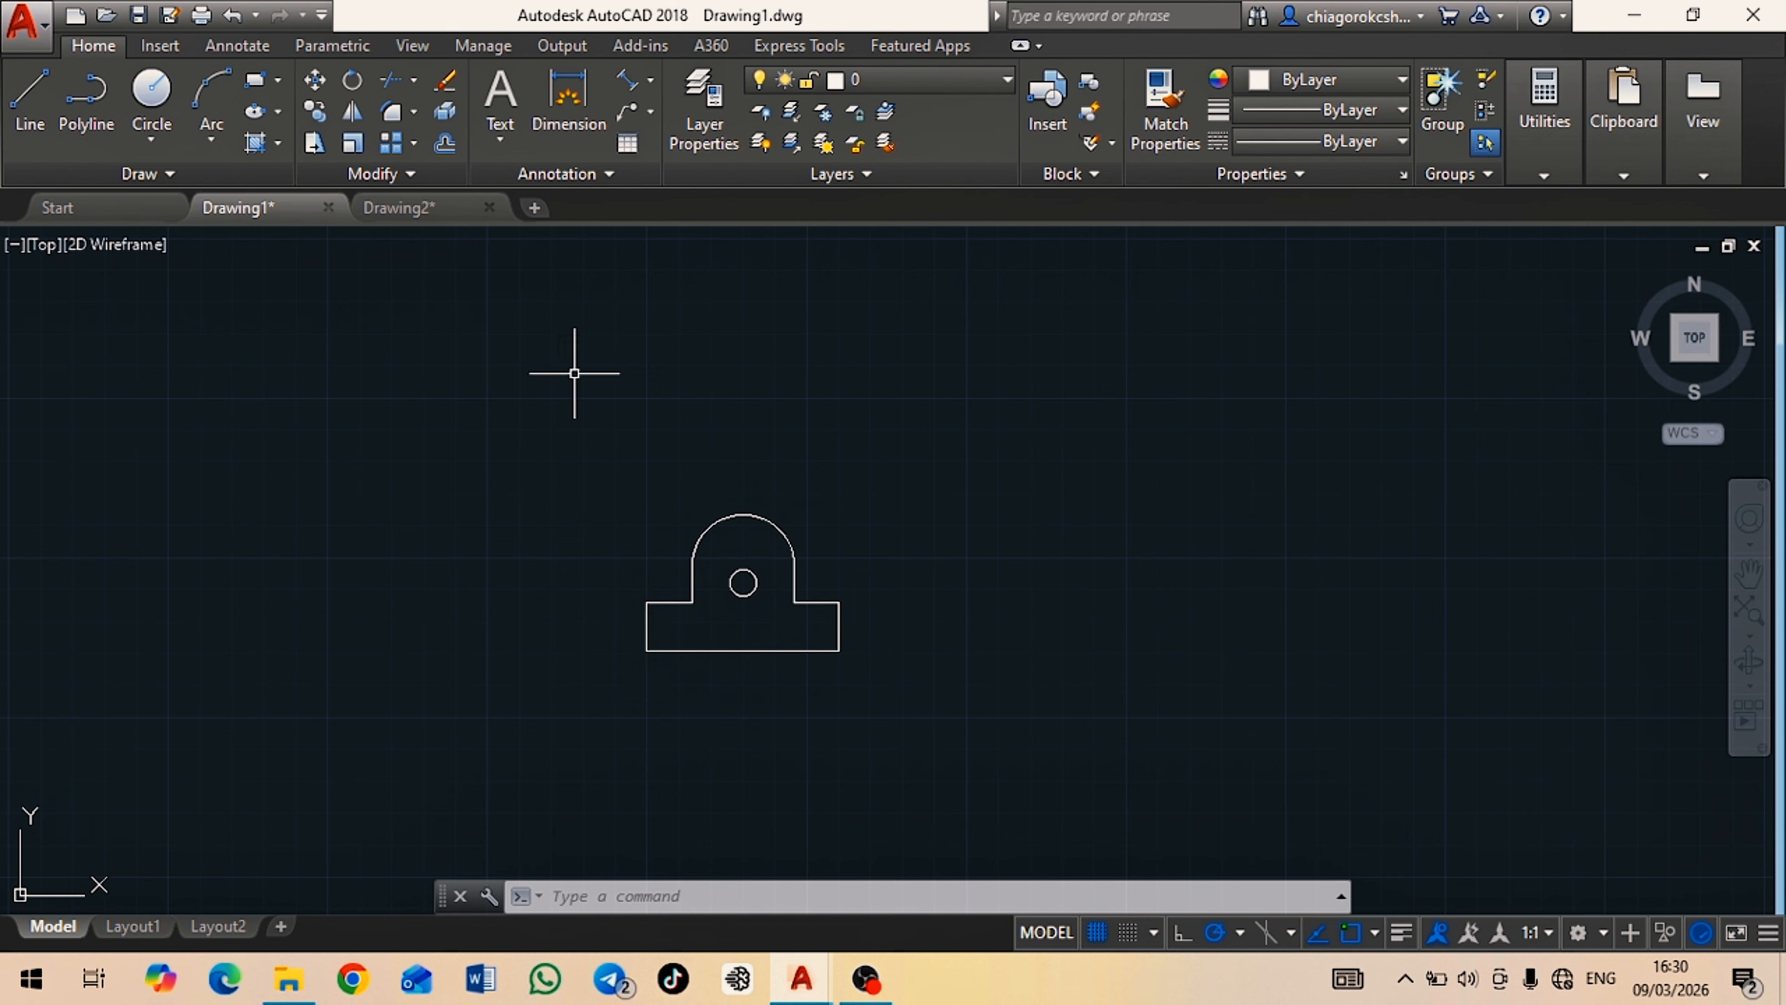
Scale the whole bracket by a factor of 1.5, using its lower-left corner as the base point.
left_click(353, 143)
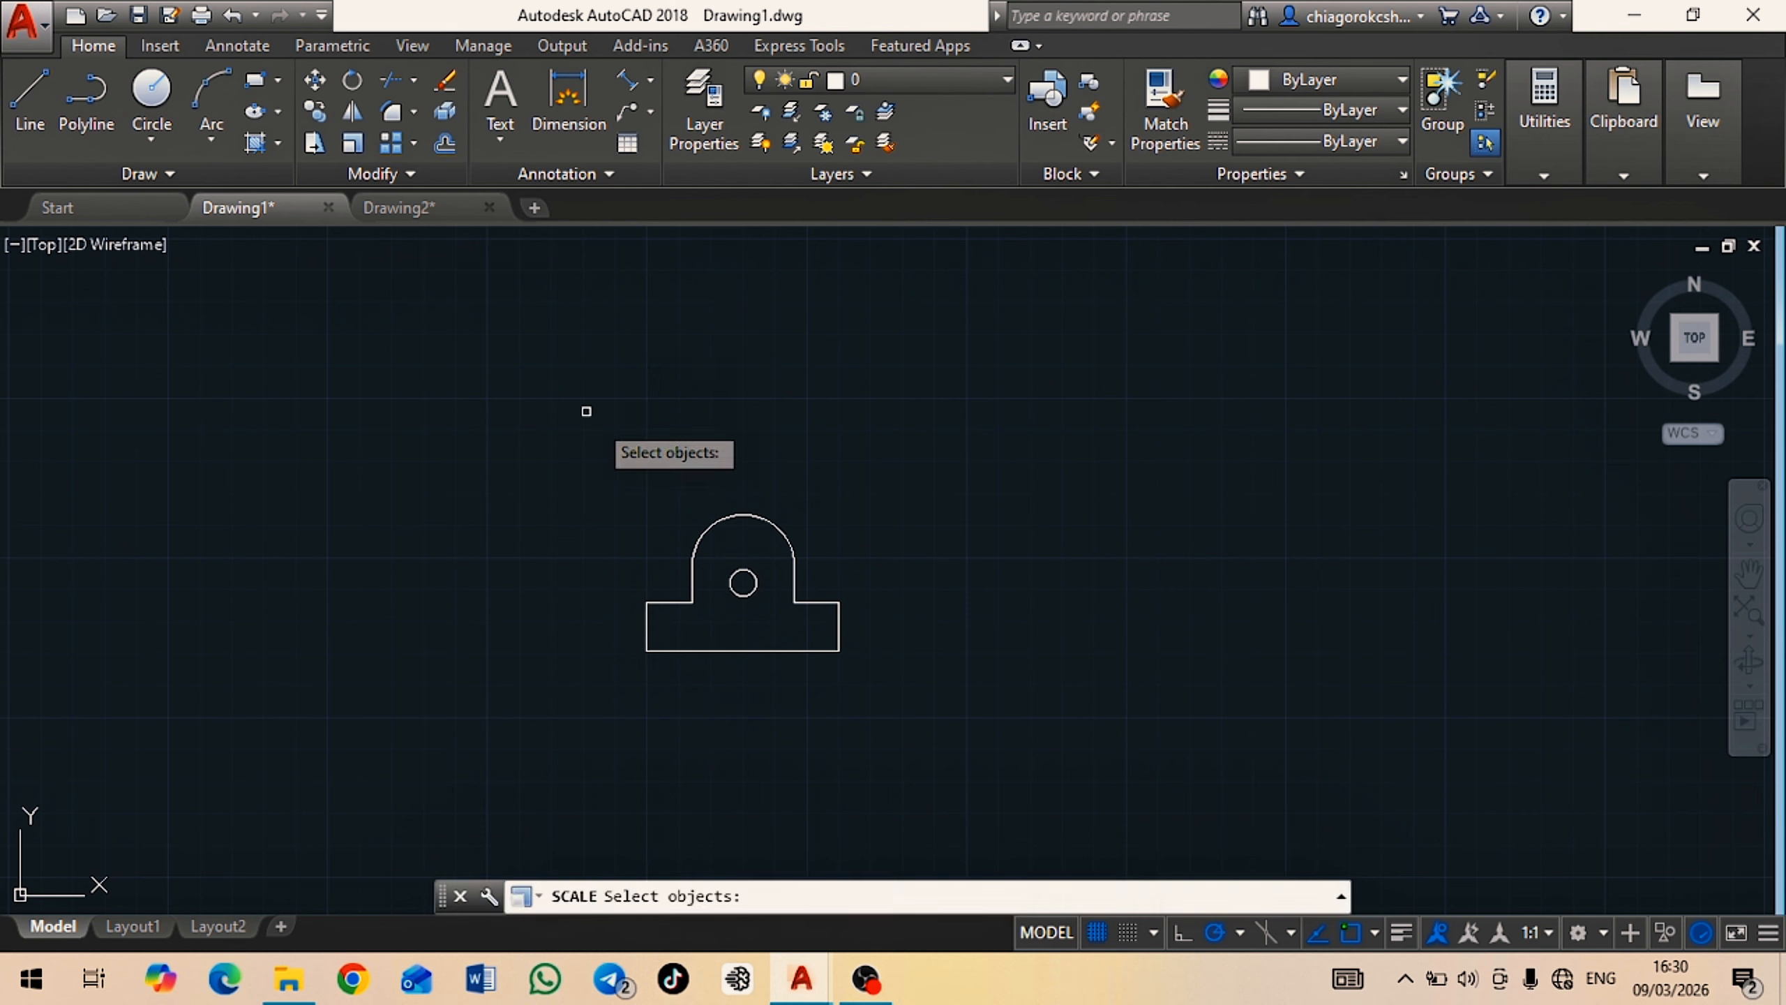
left_click(590, 444)
left_click(871, 699)
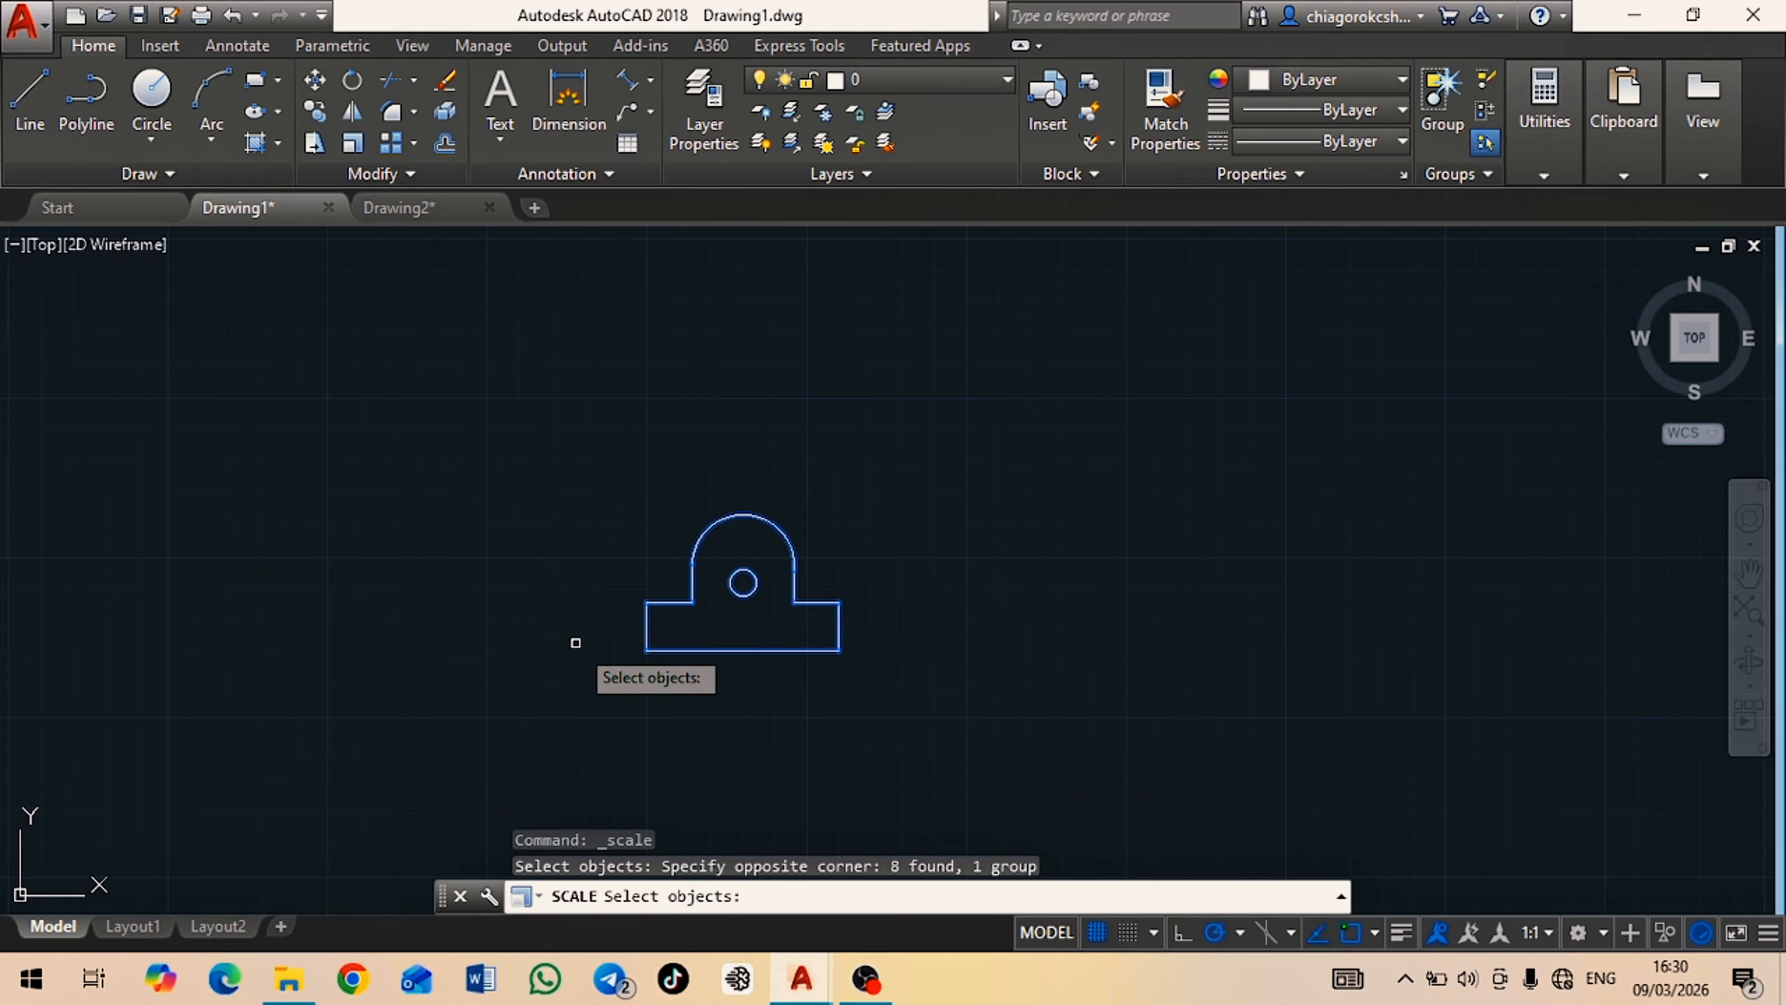
key("Return")
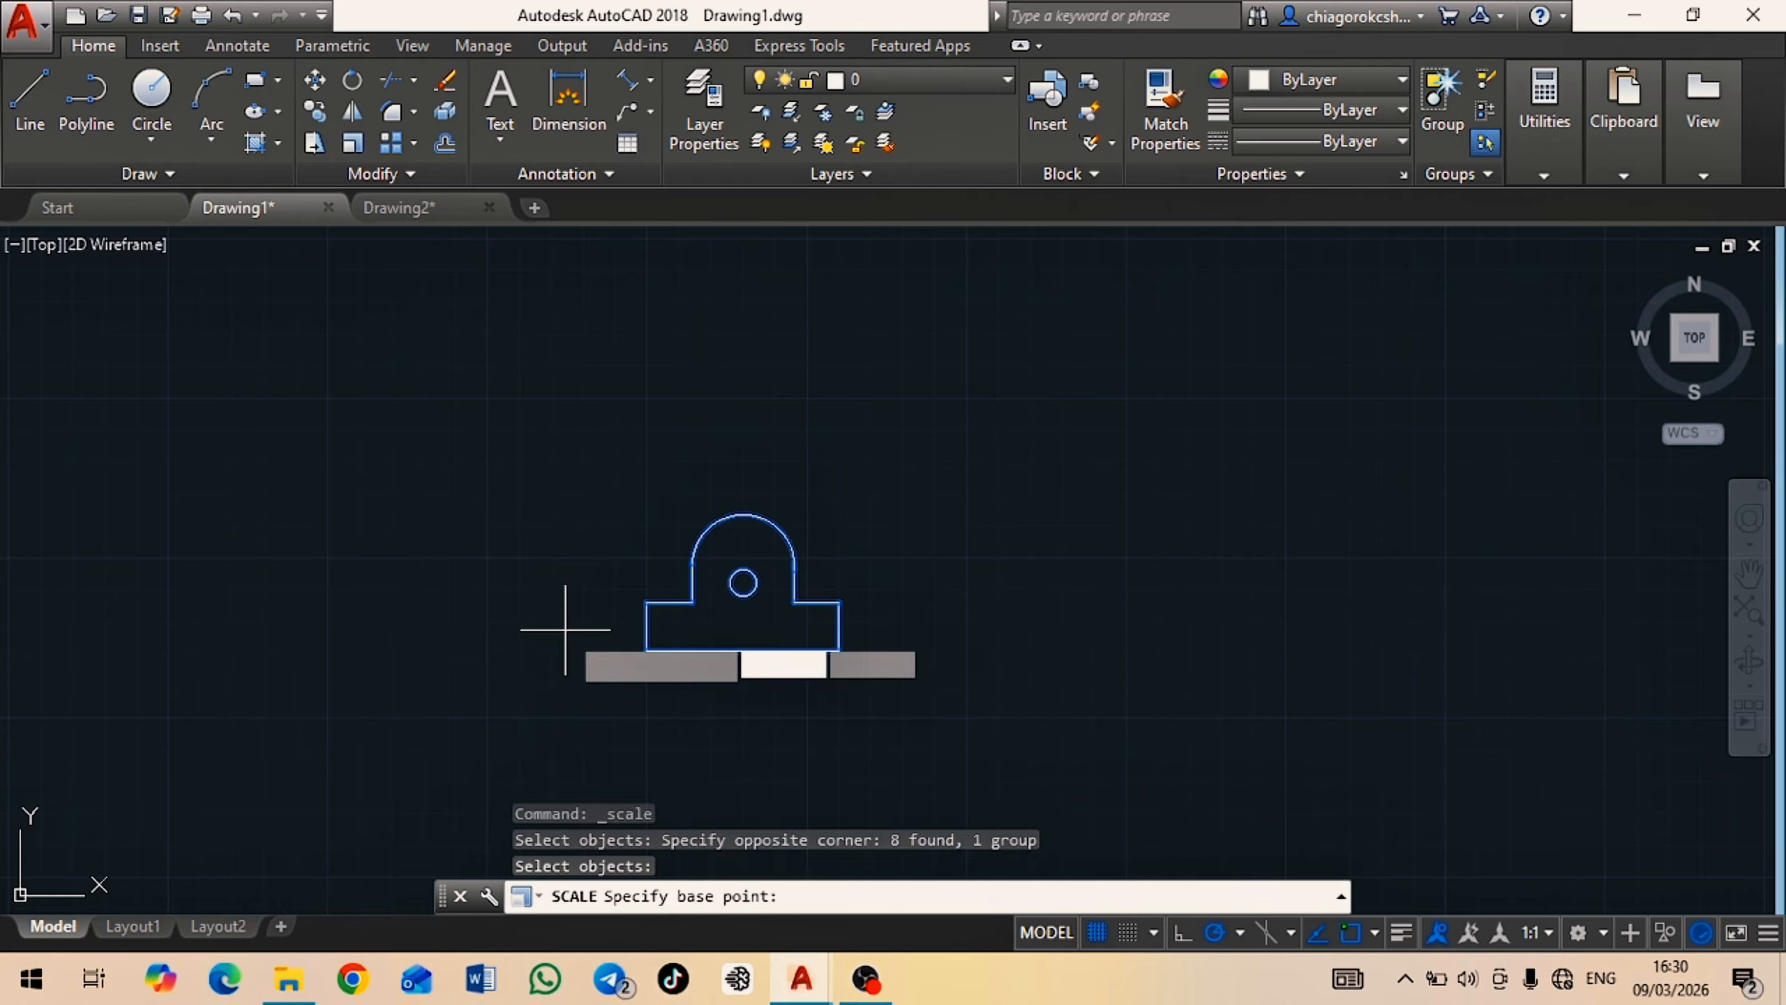
left_click(646, 651)
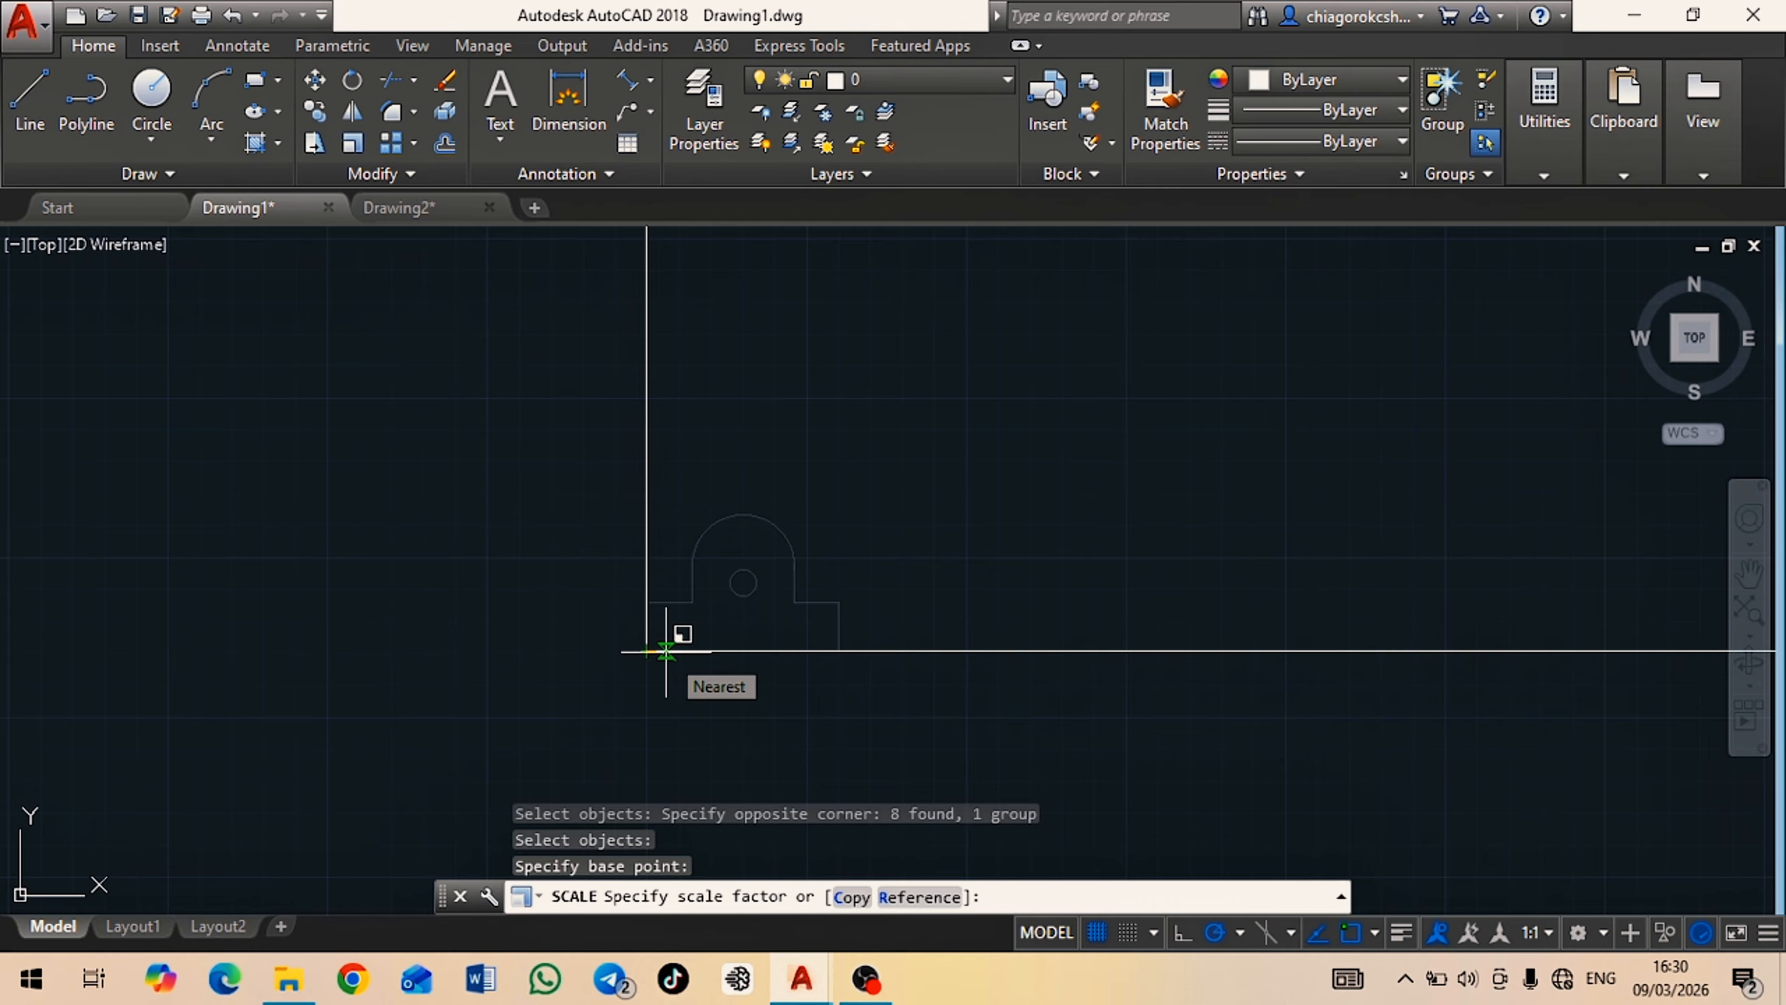
type("1.5")
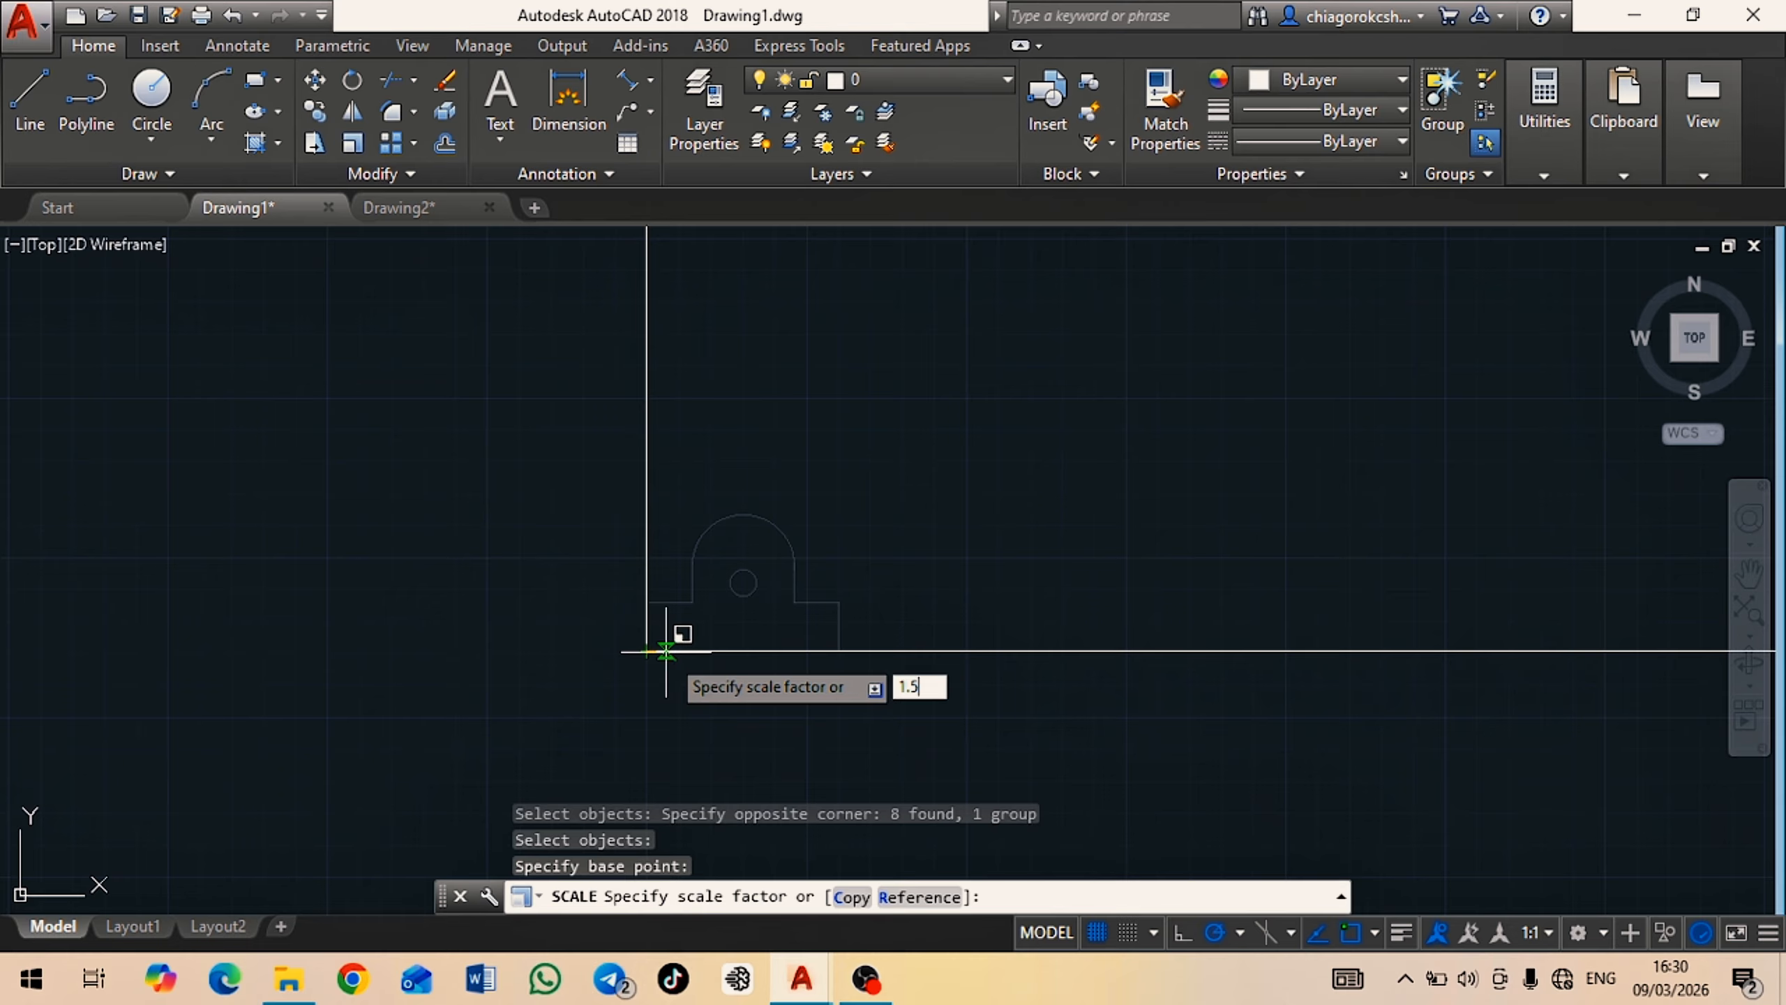
key("Return")
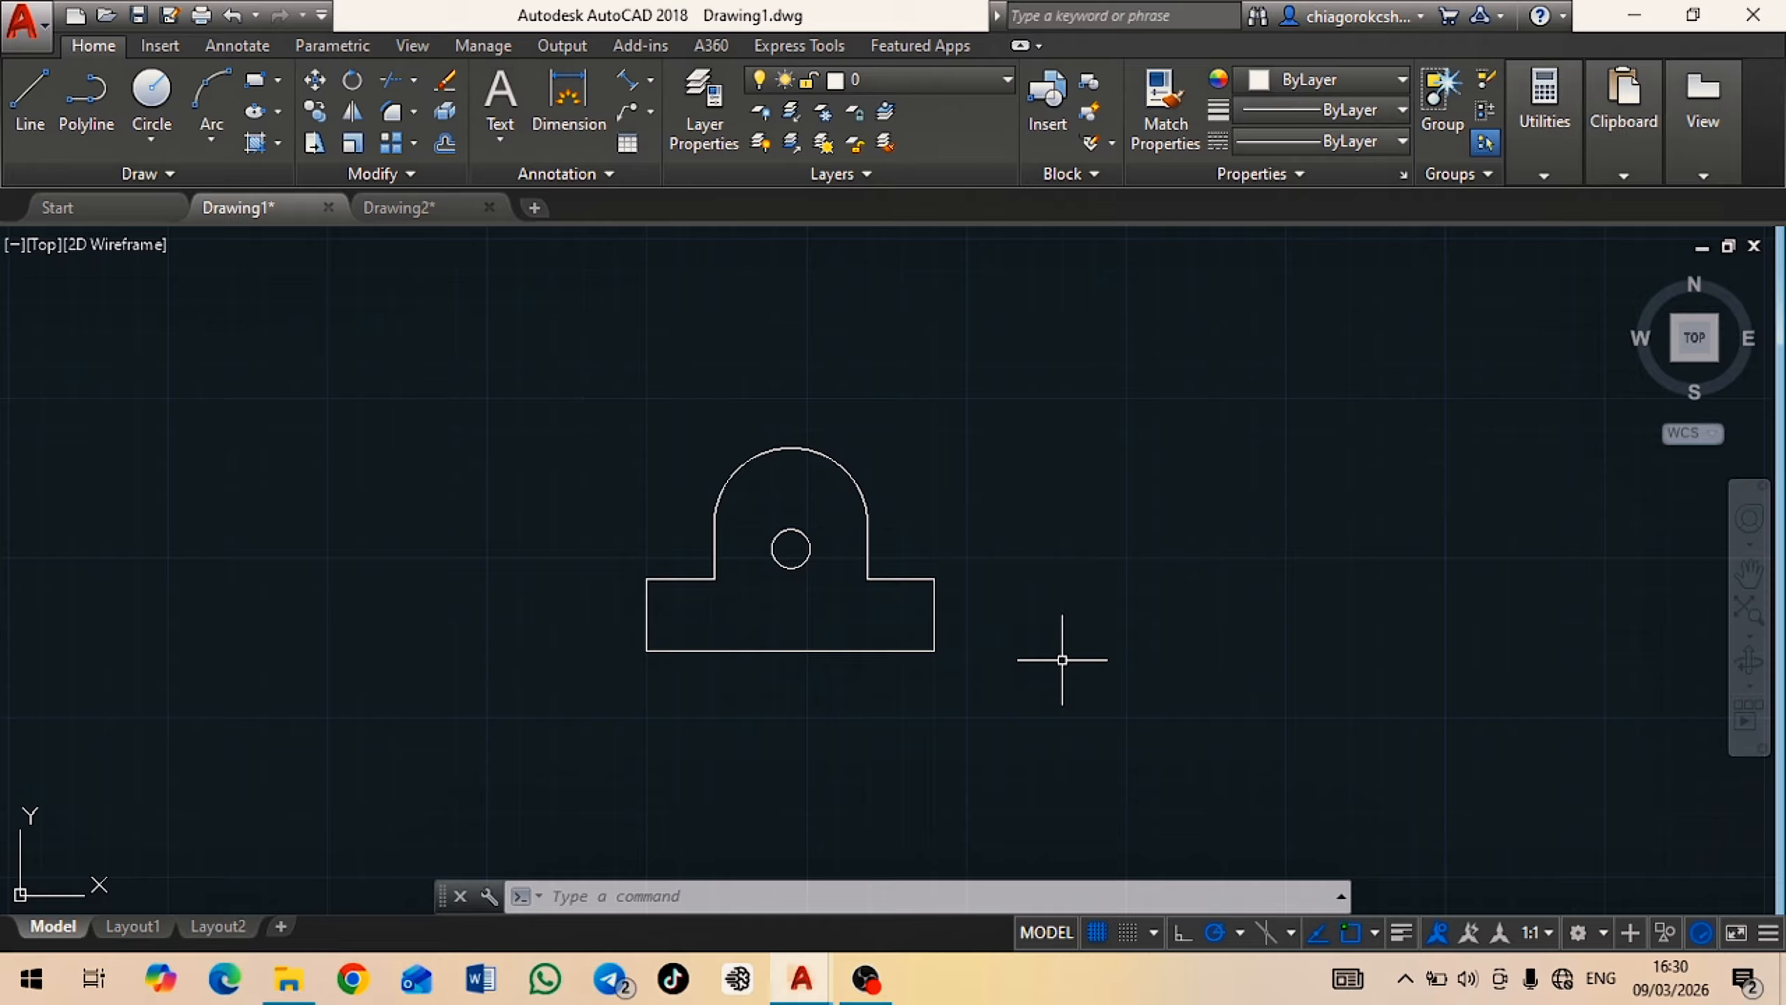
Create a scaled copy of the bracket at factor 4 from its lower-left corner, using the Scale command's Copy option.
middle_click_drag(988, 547, 1041, 523)
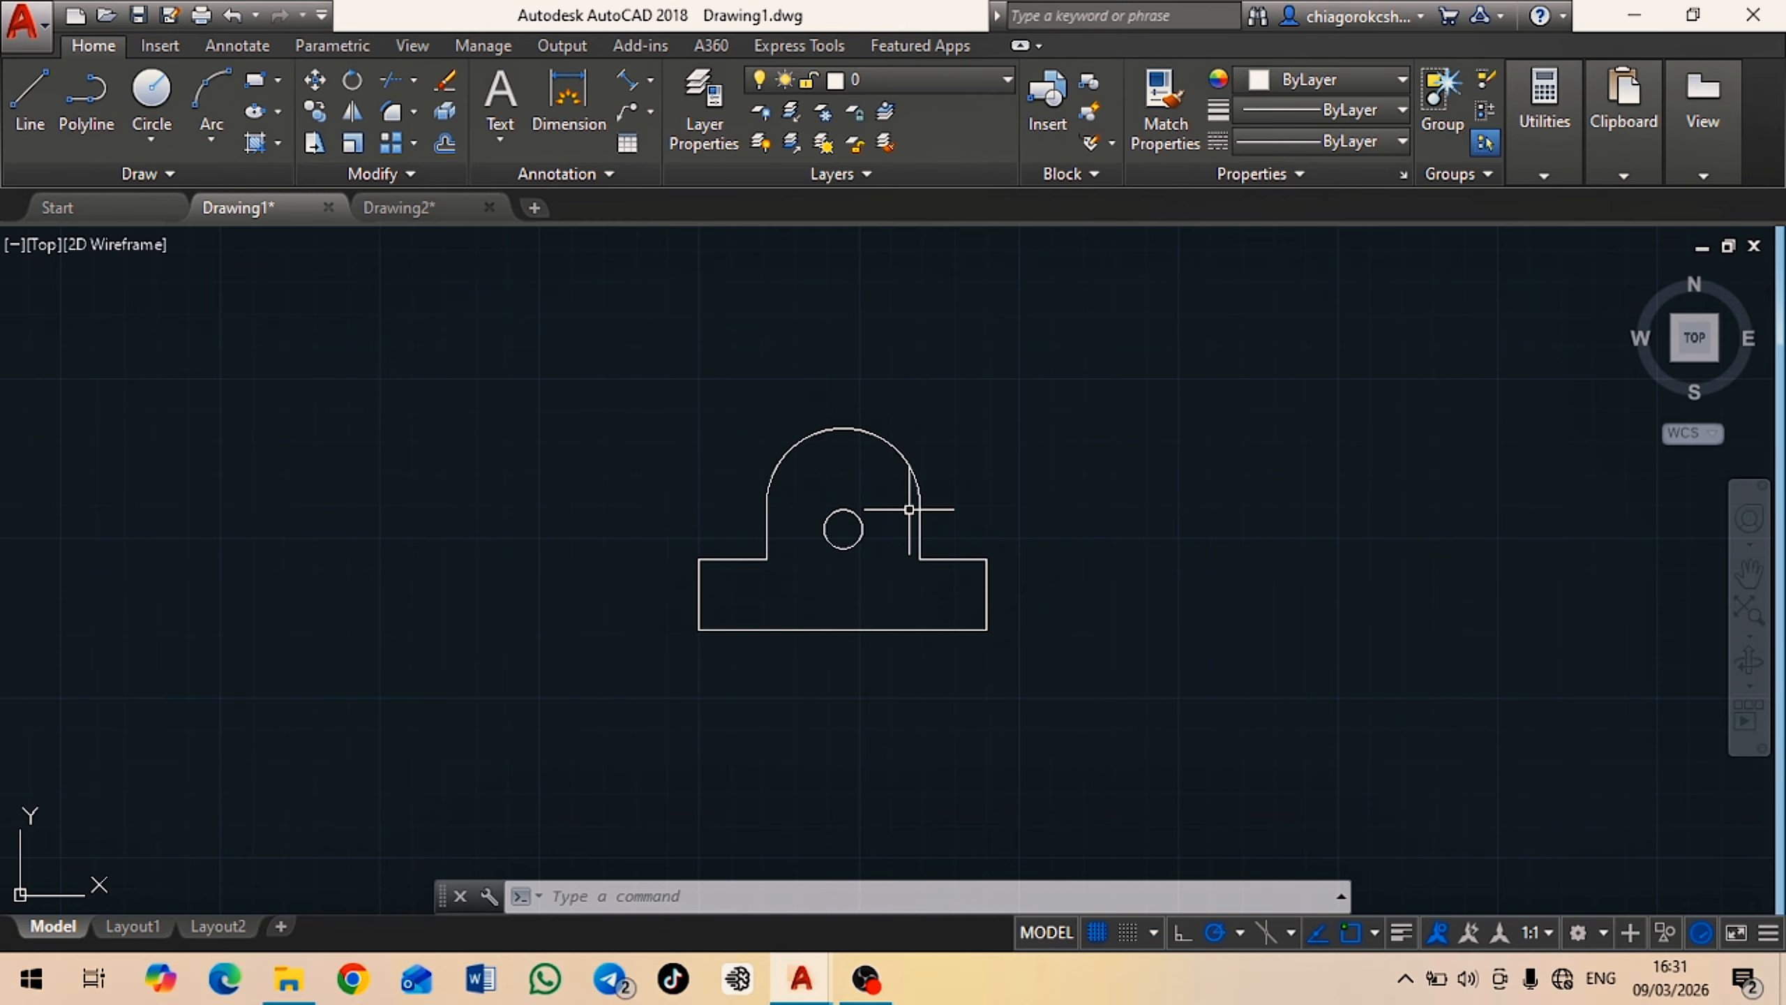
middle_click_drag(963, 521, 916, 551)
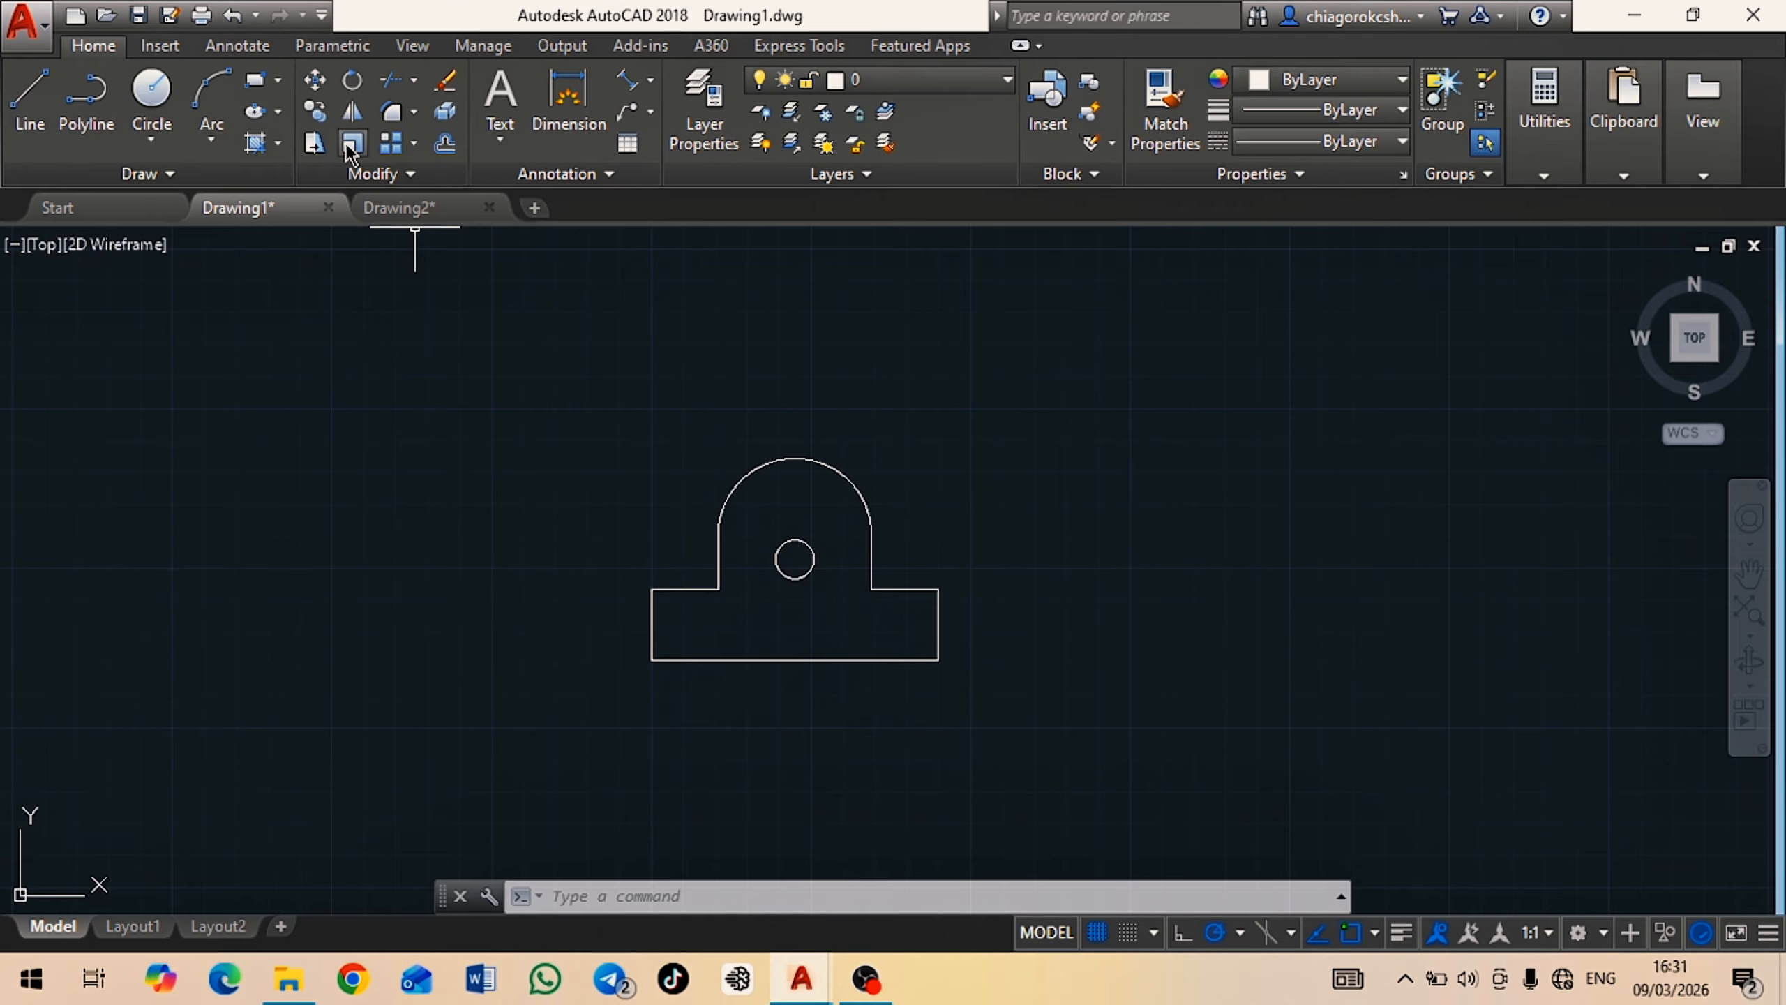
left_click(352, 144)
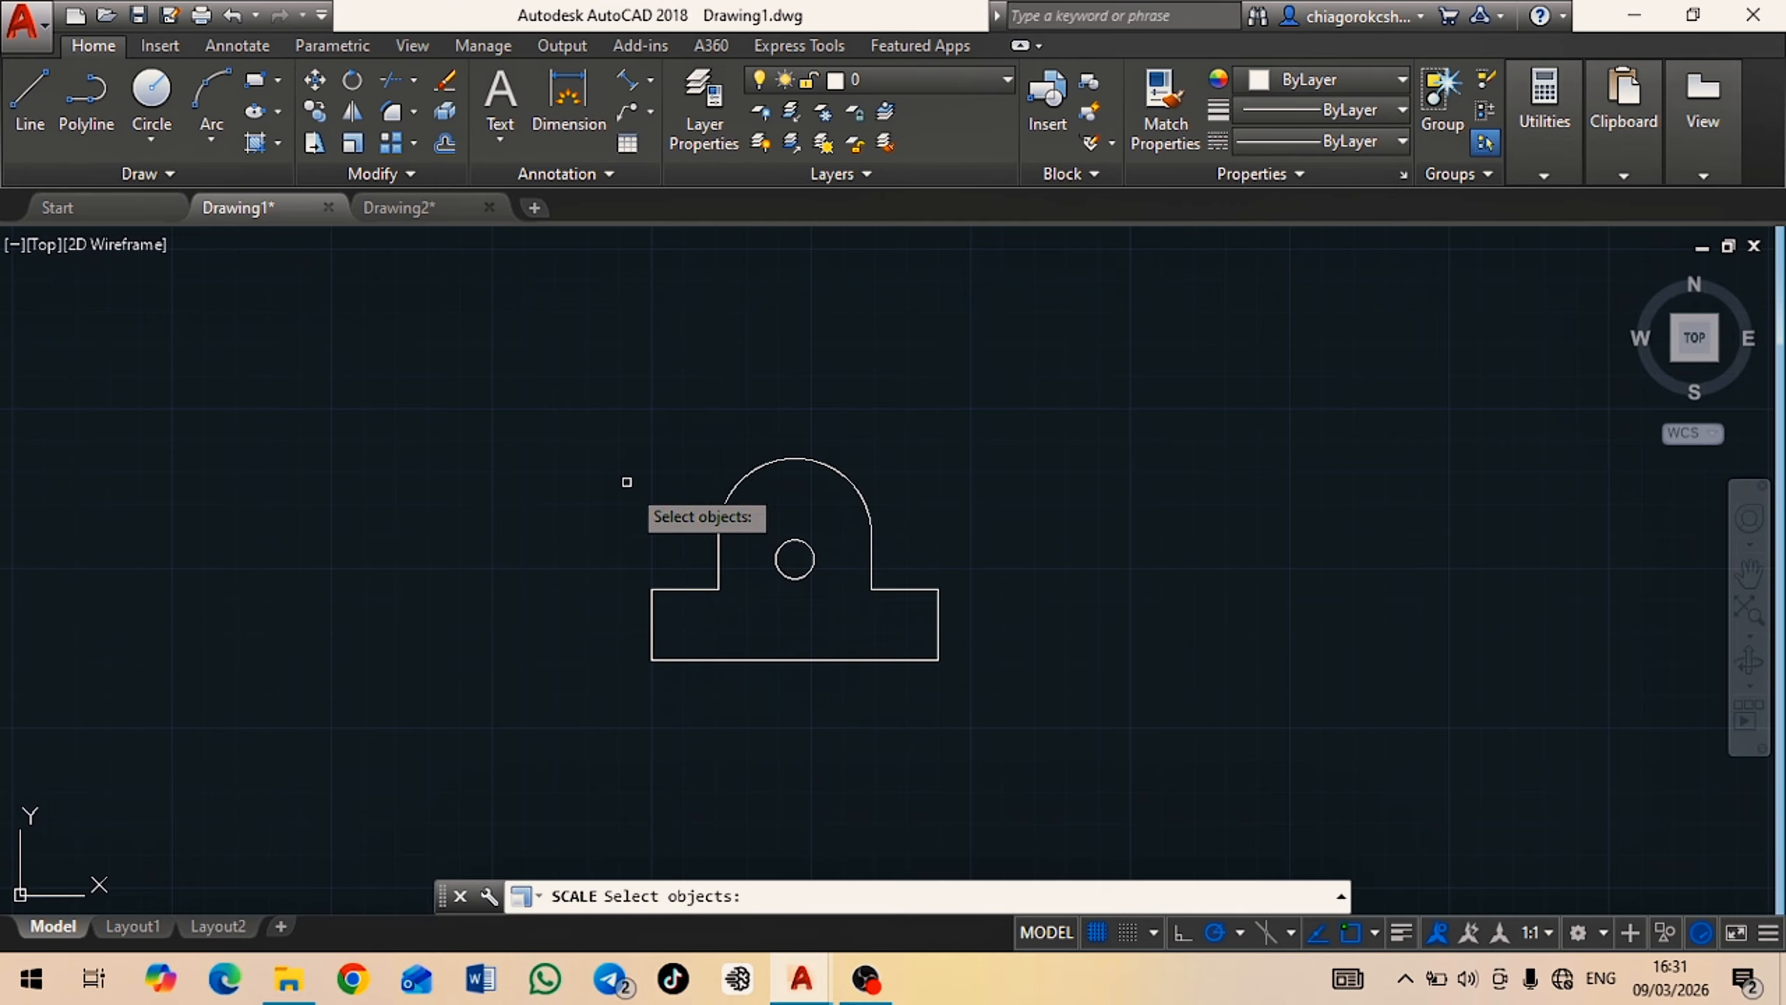
left_click(587, 421)
left_click(1019, 731)
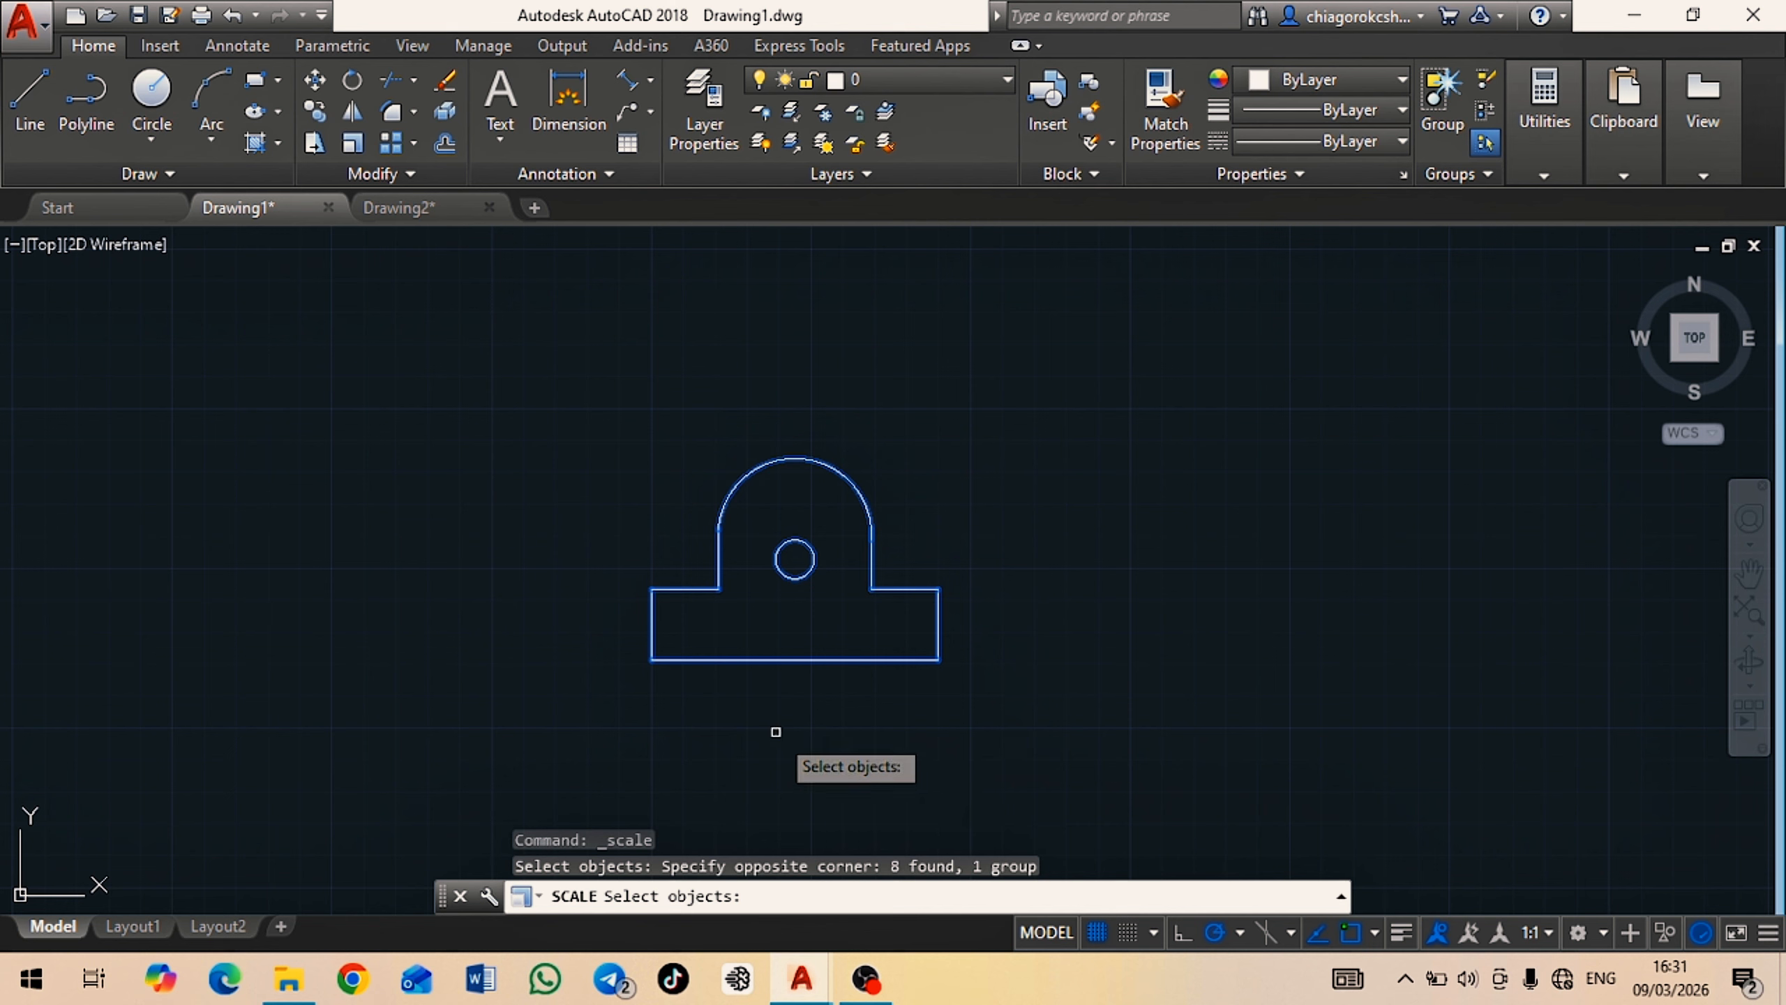
key("Return")
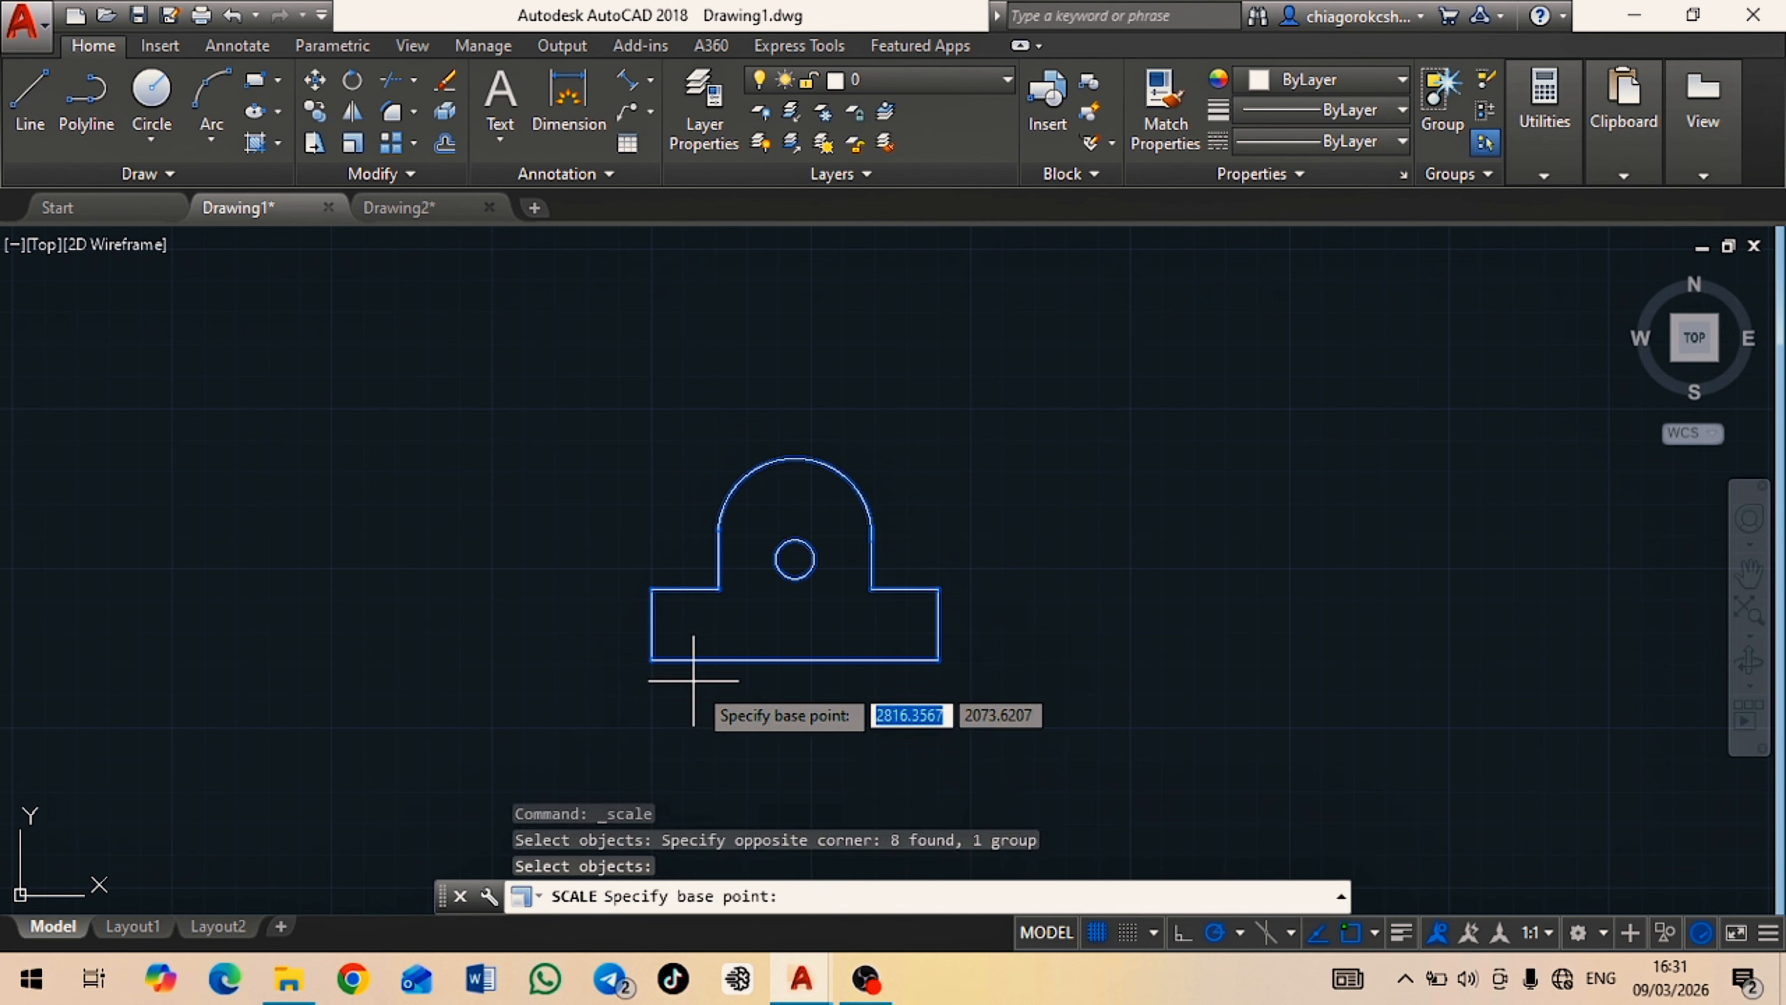
left_click(650, 661)
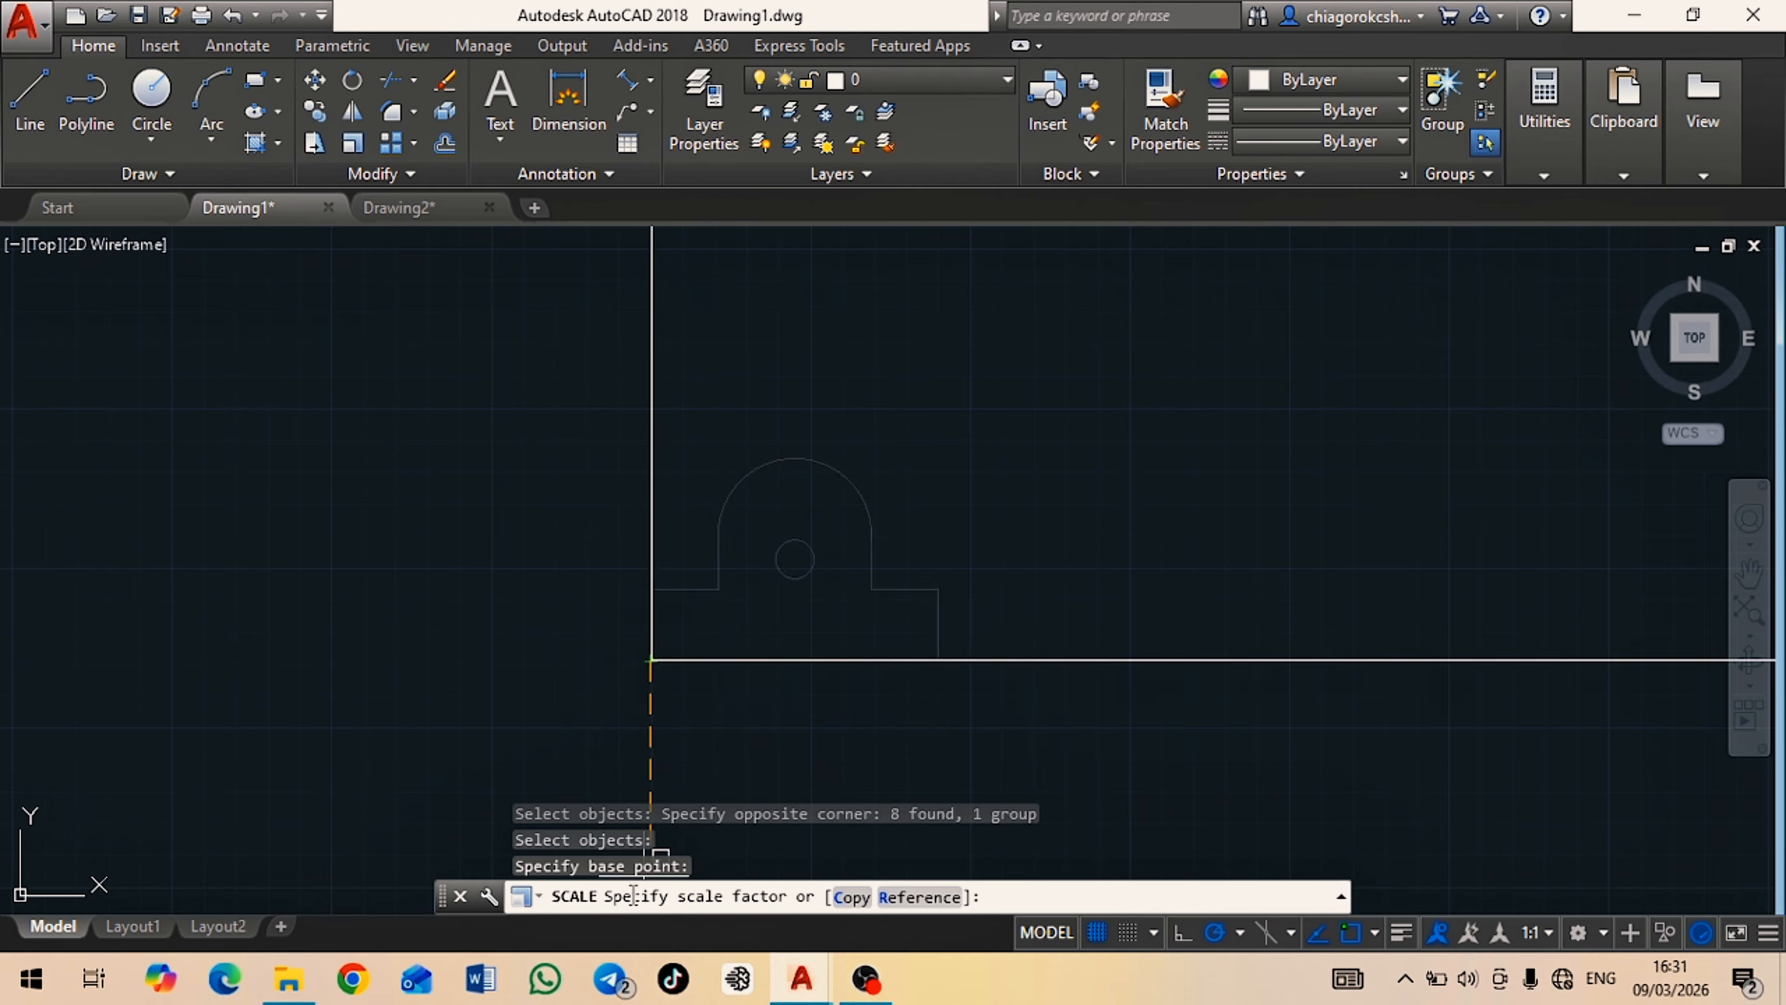
left_click(853, 900)
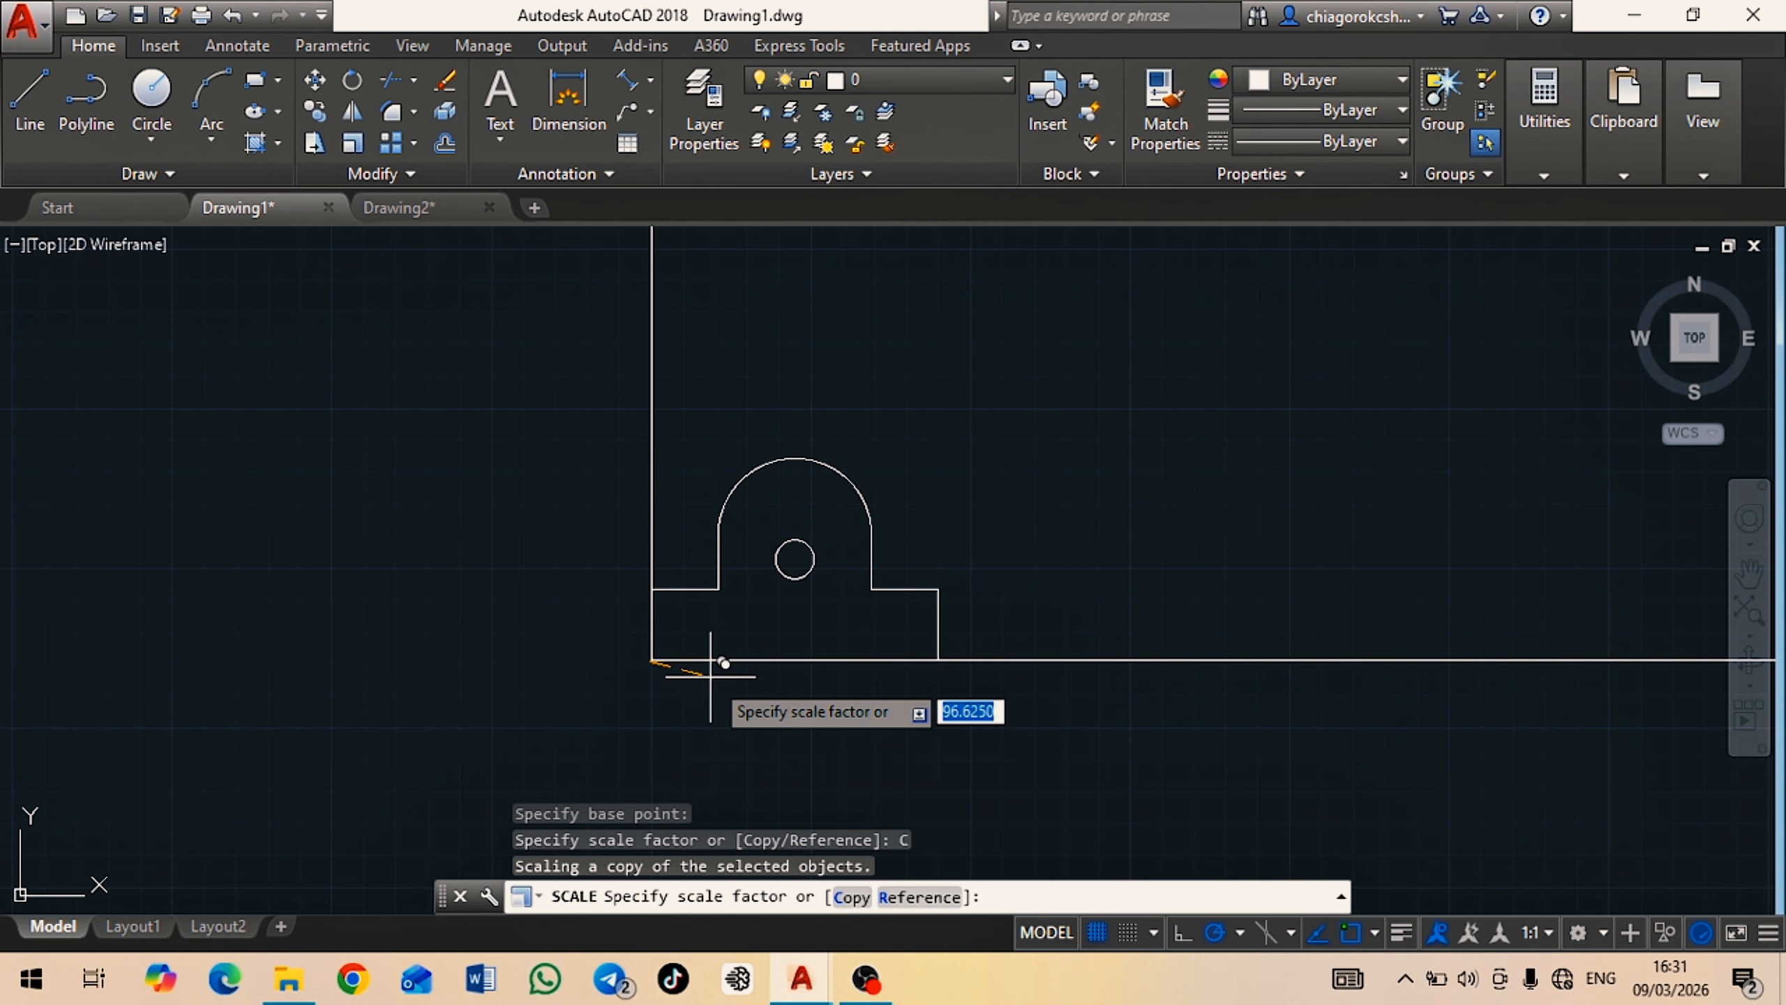
type("4")
key("Return")
Move the large bracket copy horizontally to the right until it stands clear of the small original.
scroll(1026, 682, "down", 3)
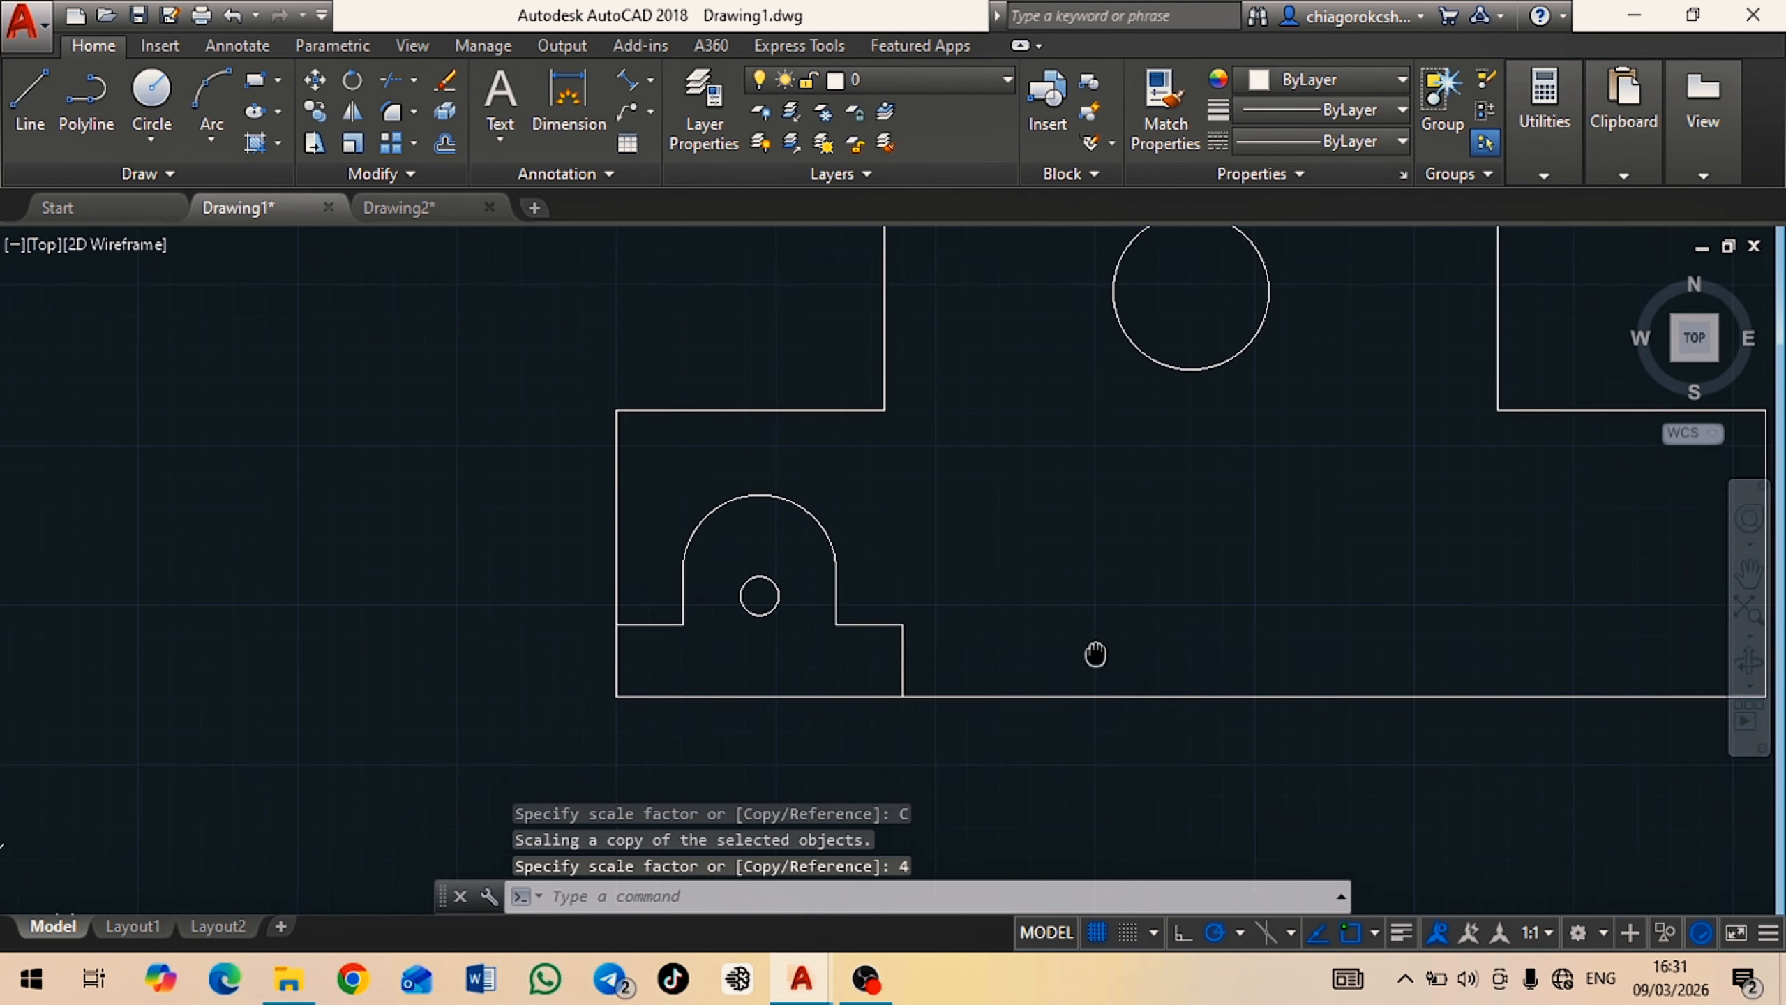
mouse_move(1029, 678)
middle_mouse_down()
mouse_move(1006, 727)
mouse_move(1016, 628)
middle_mouse_up()
scroll(1021, 698, "down", 1)
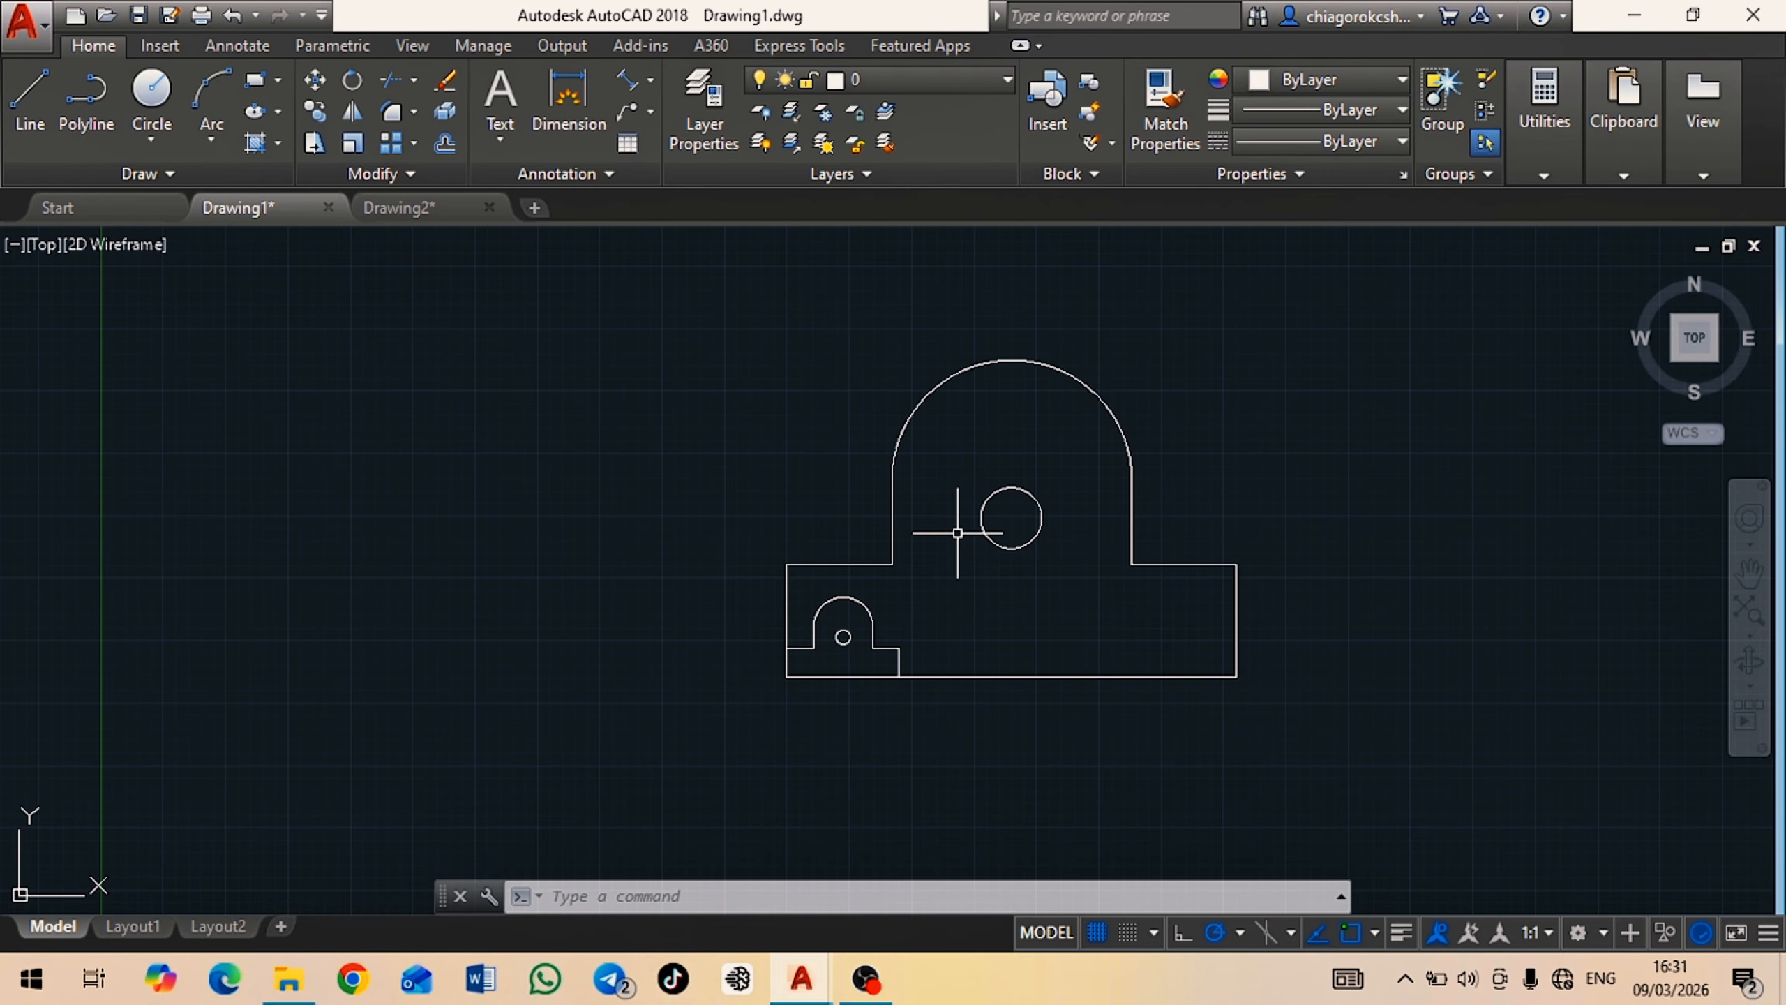
left_click(910, 430)
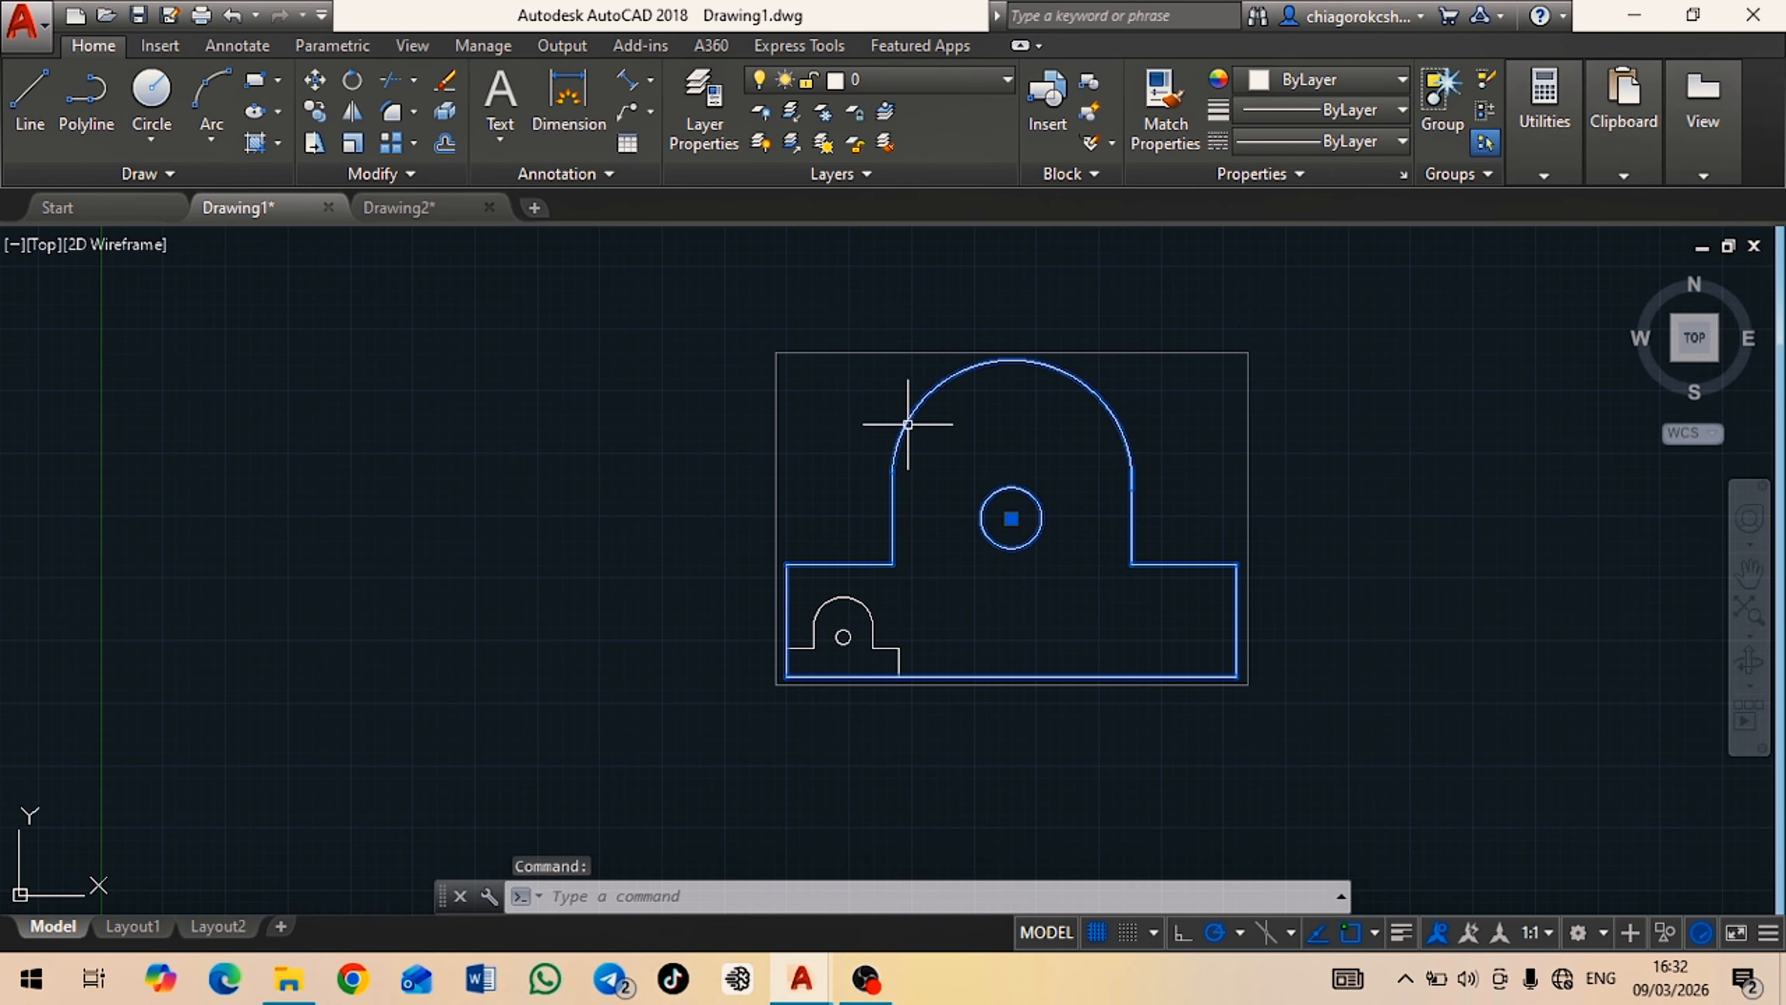
left_click(315, 81)
left_click(520, 436)
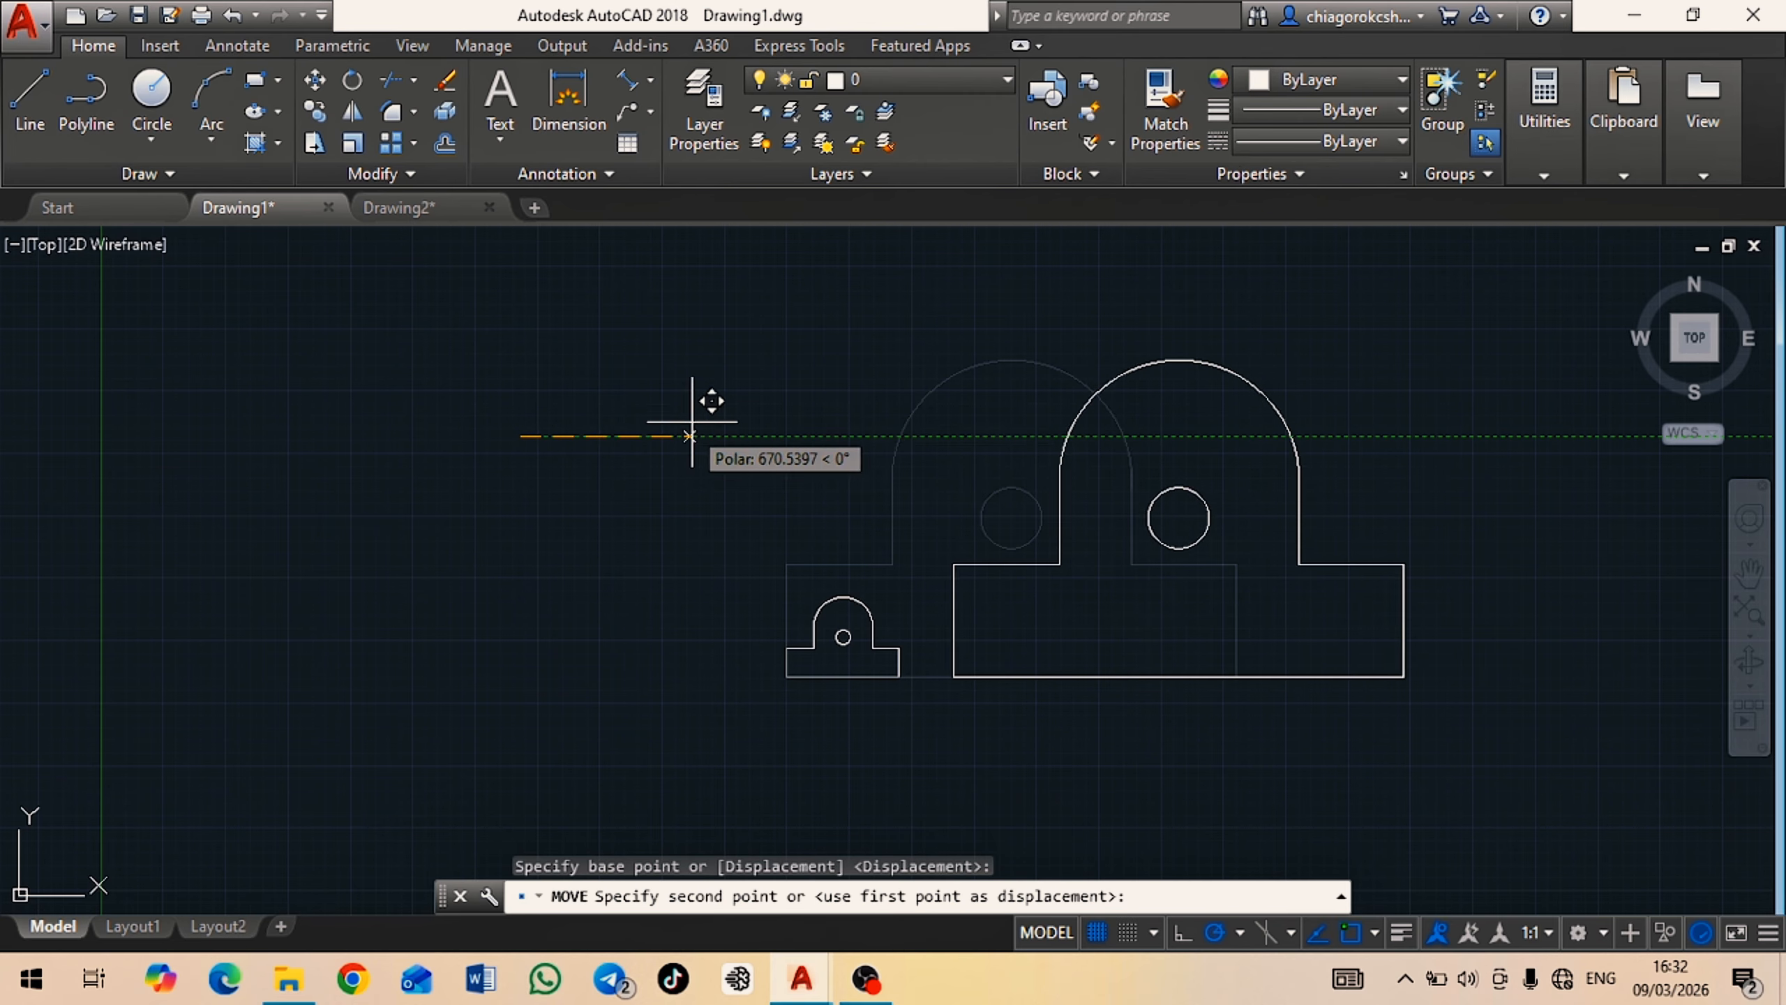
left_click(735, 436)
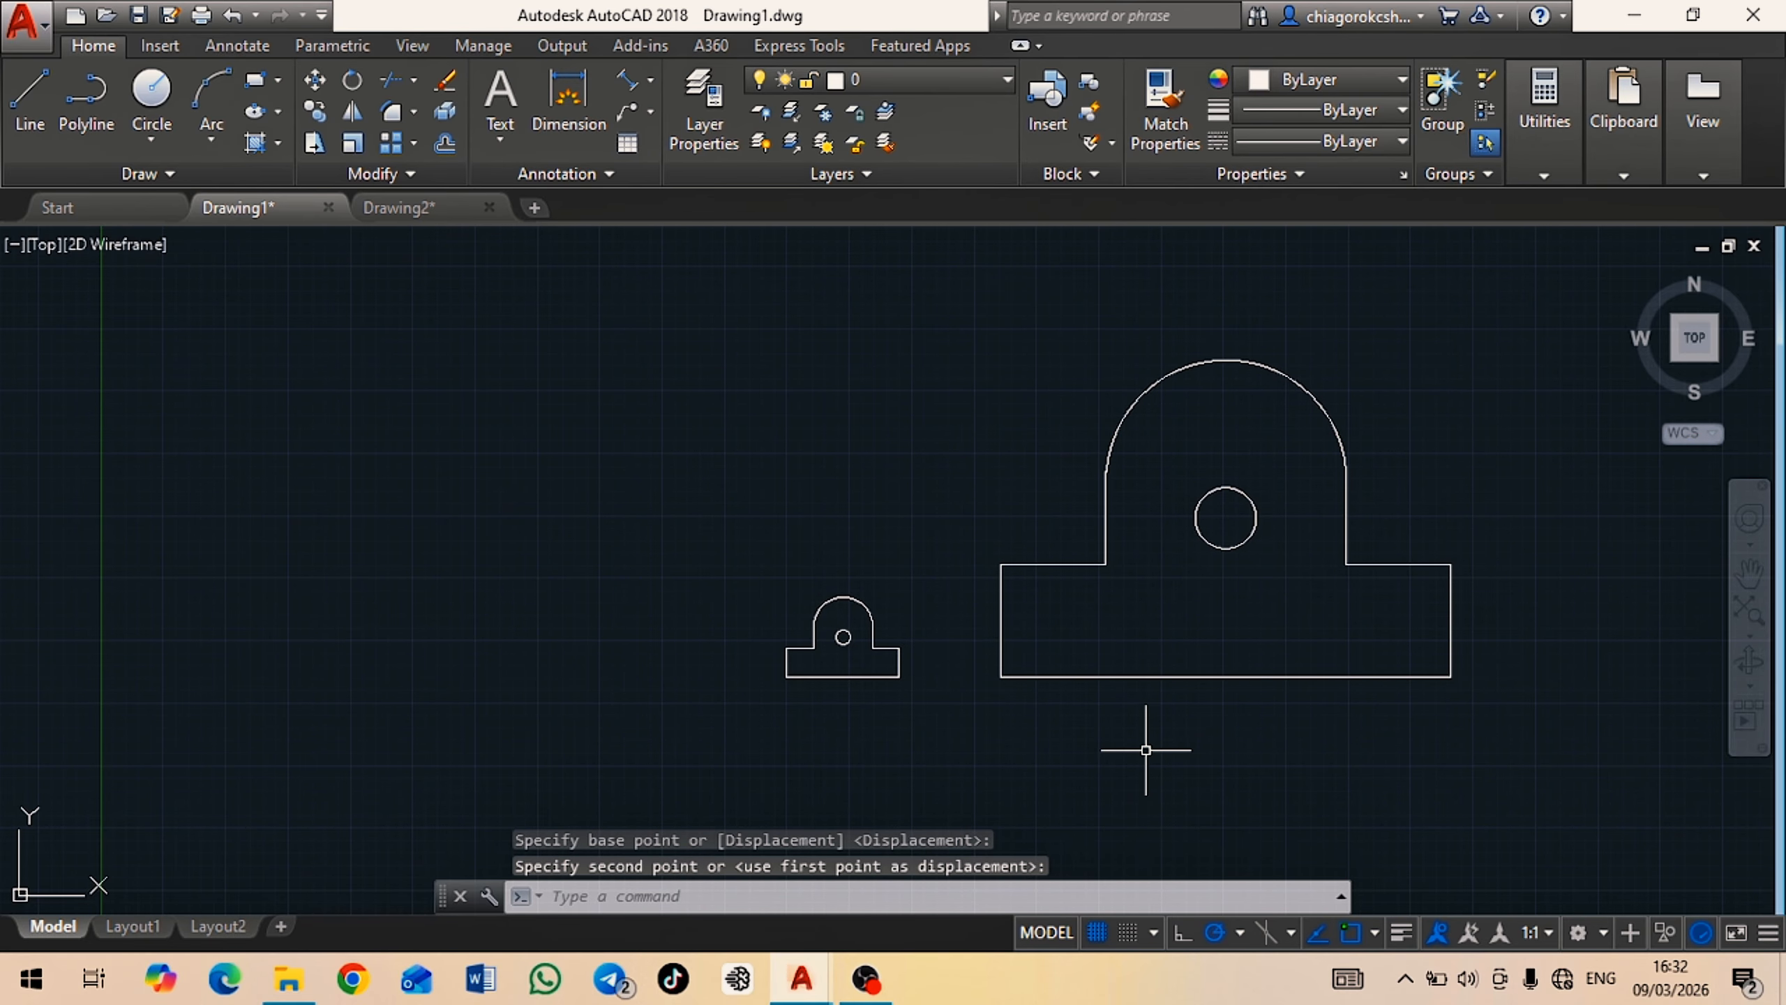
middle_click_drag(1148, 741, 973, 749)
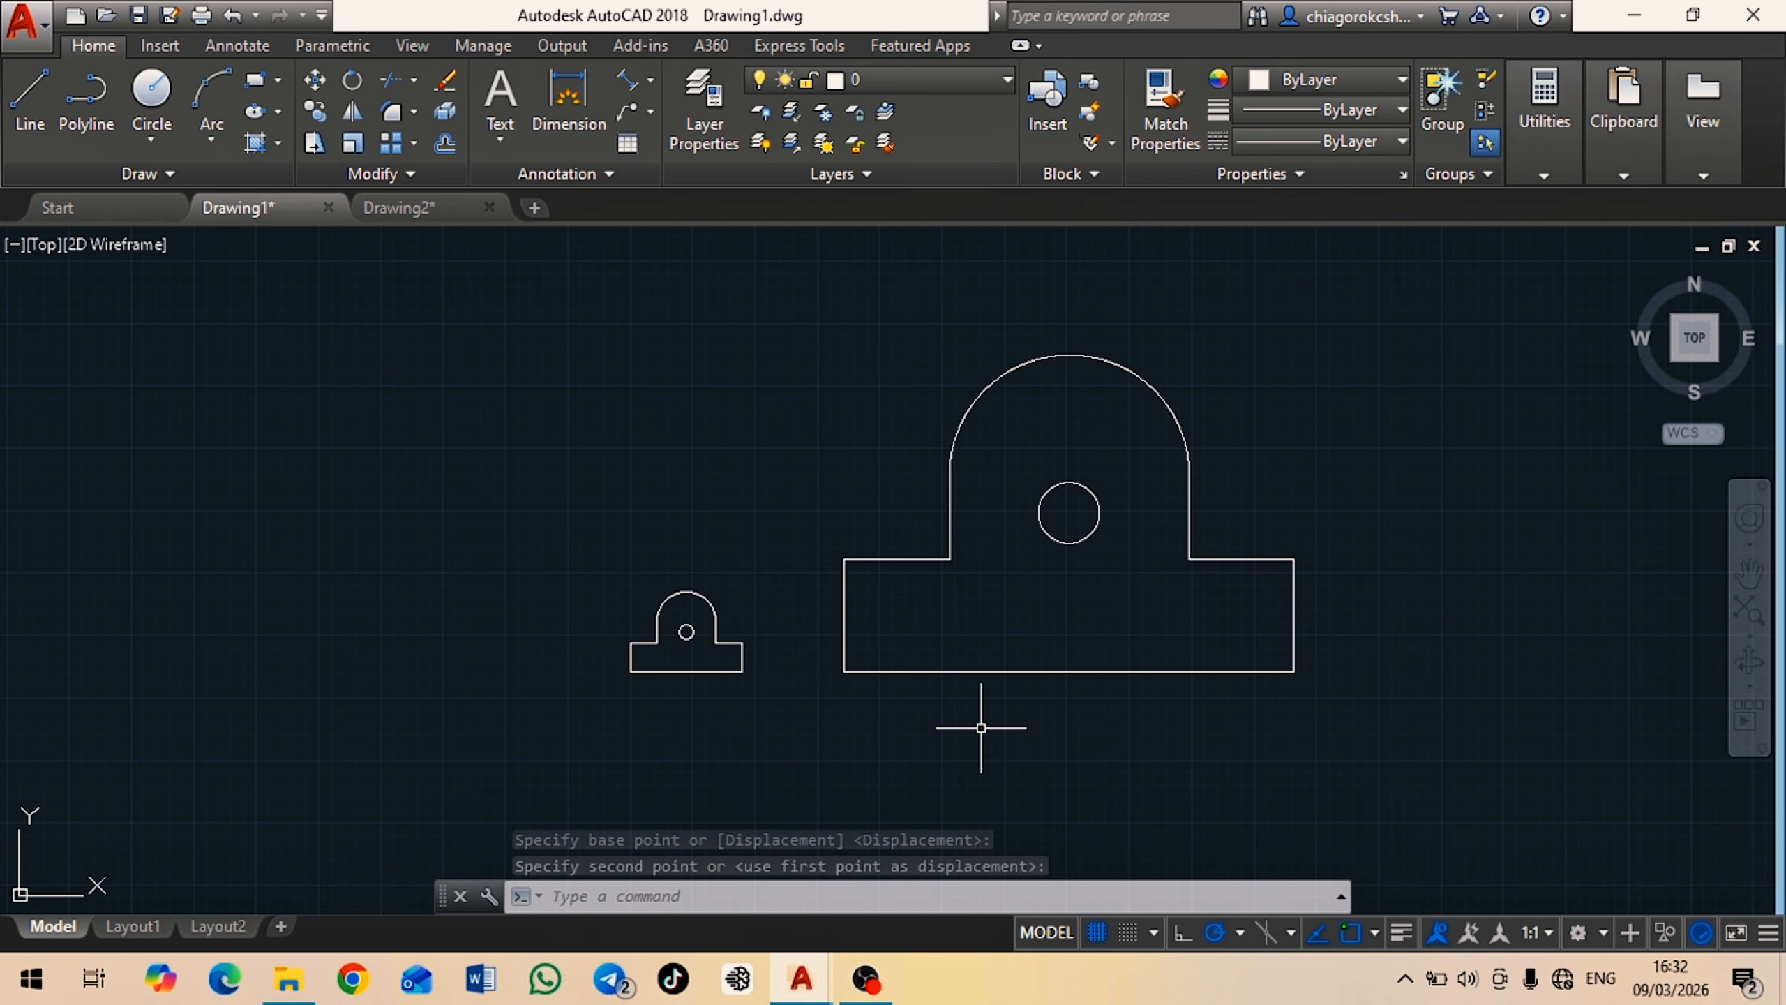